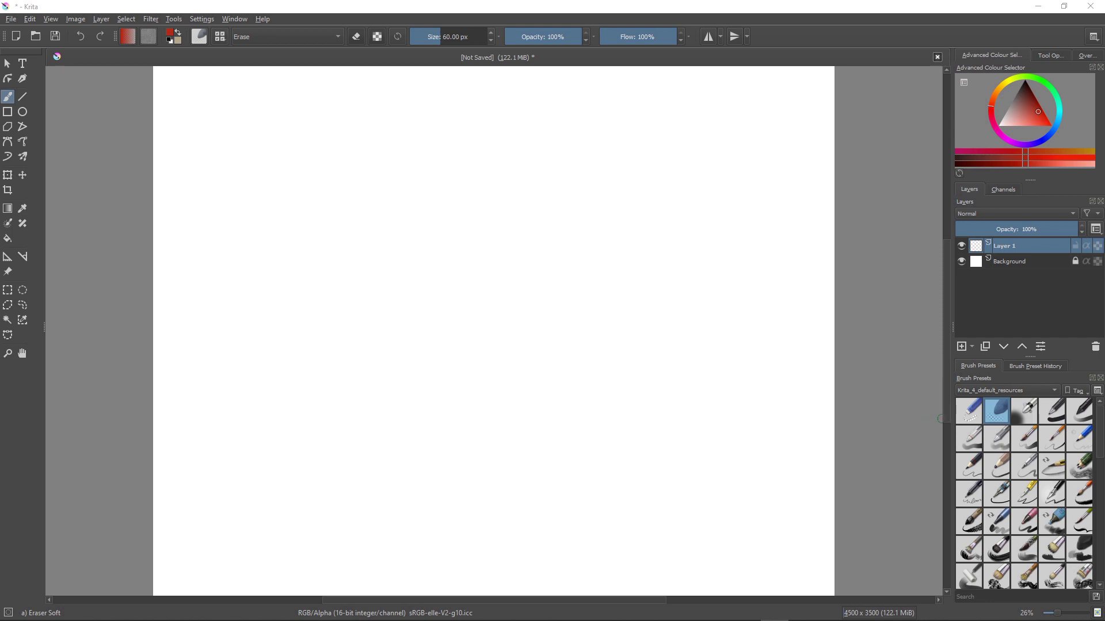
- Look through the Krita_4_default_resources brush presets and the presets tagged Digital Atelier
scroll(1024, 493, "down", 15)
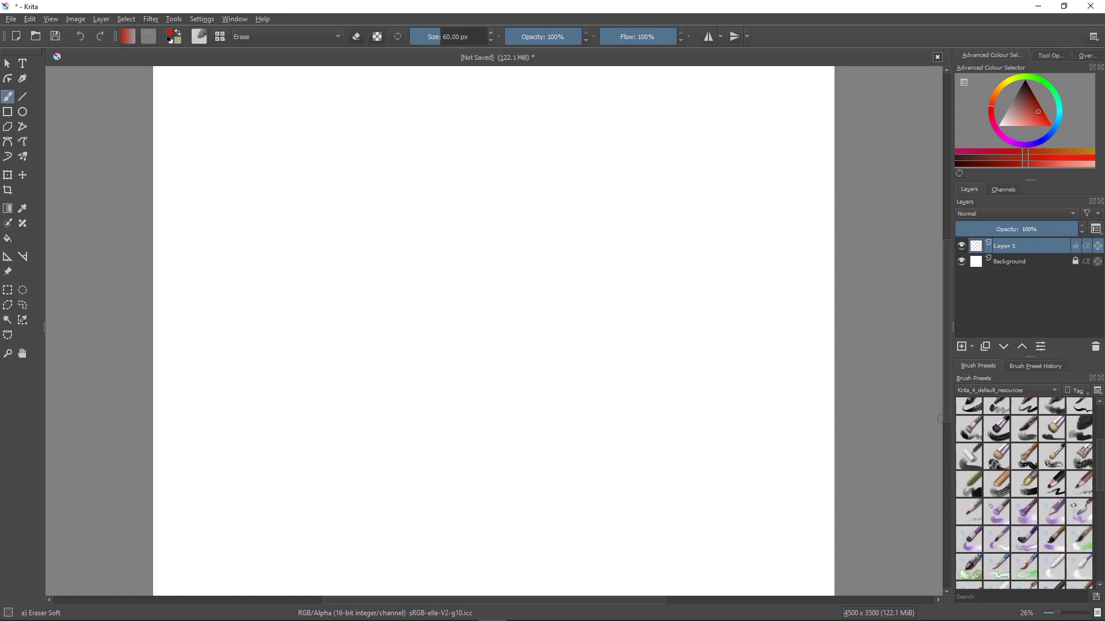
scroll(1024, 493, "up", 15)
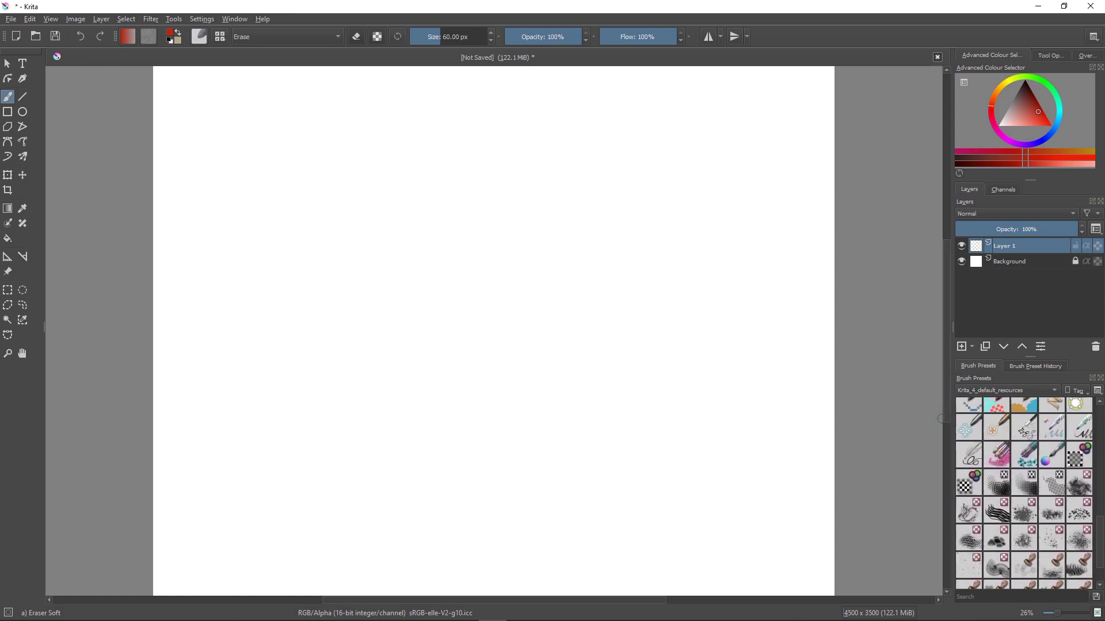
scroll(1024, 494, "down", 15)
scroll(1024, 494, "up", 15)
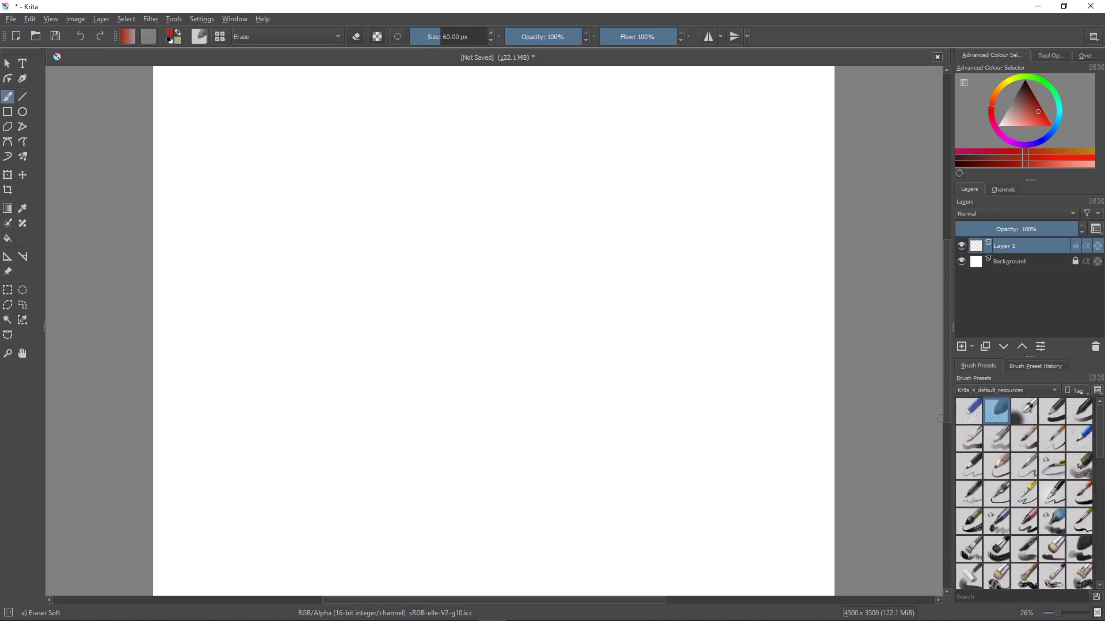
key("e")
left_click(1003, 390)
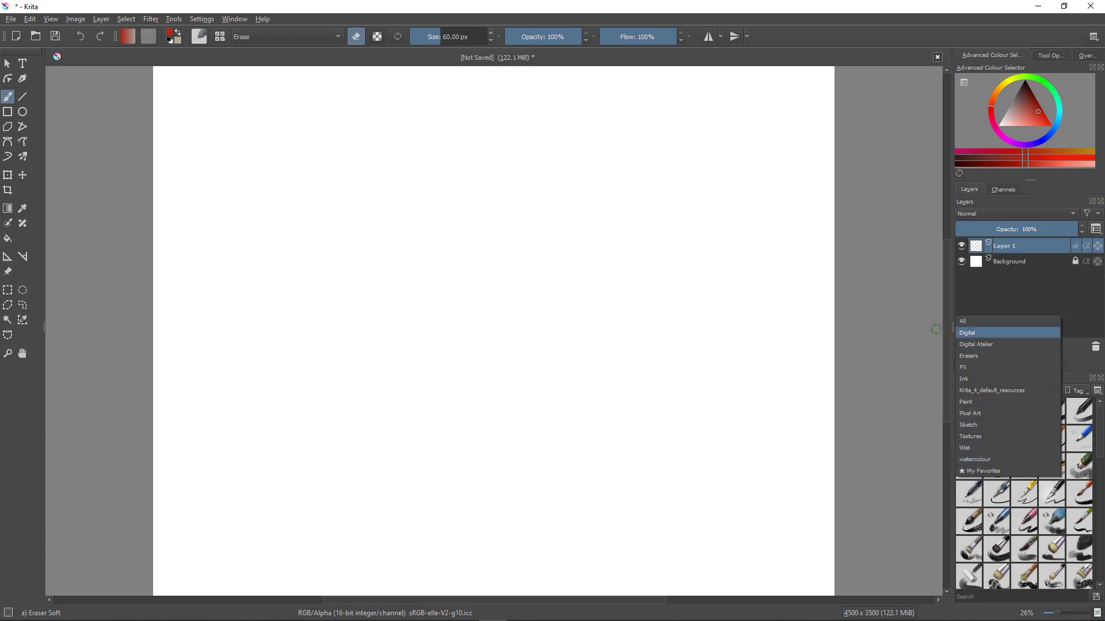
left_click(978, 344)
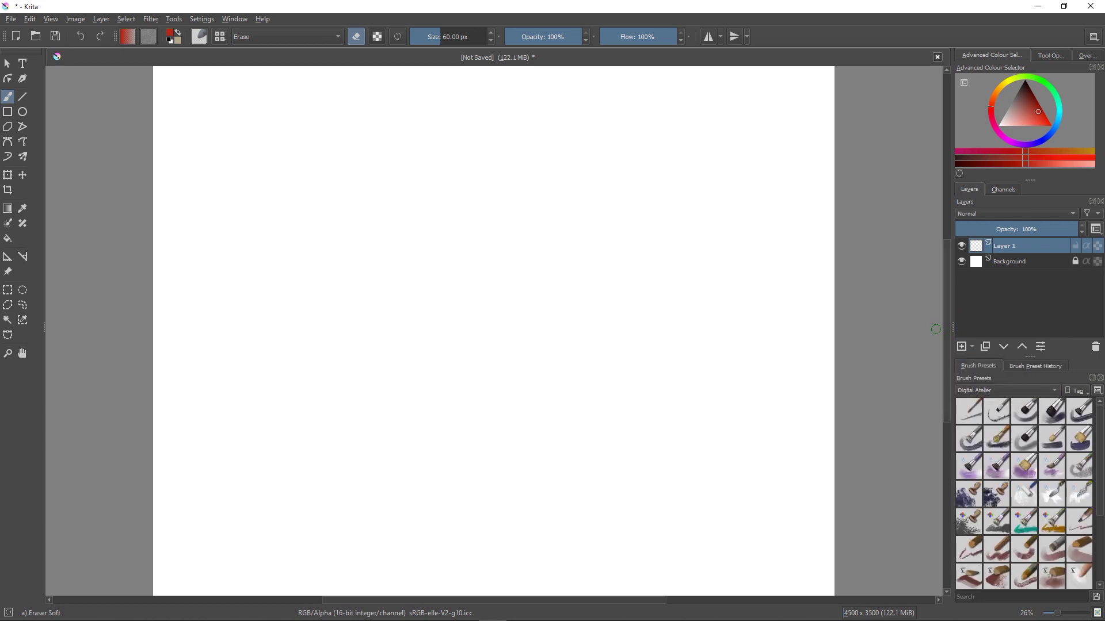
scroll(1024, 493, "down", 5)
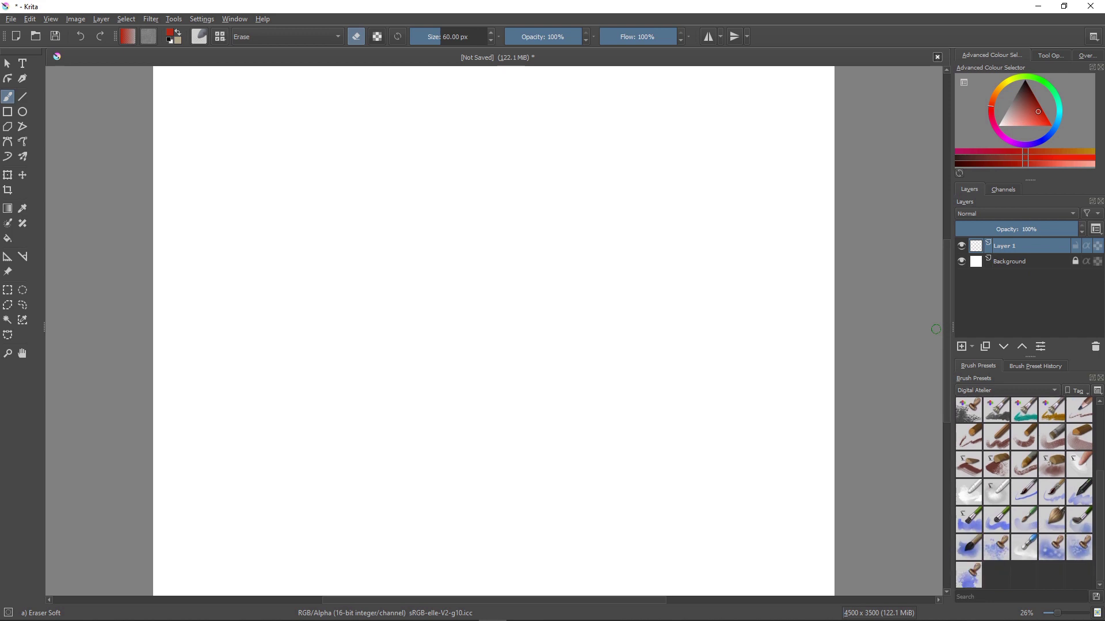
scroll(1024, 493, "up", 4)
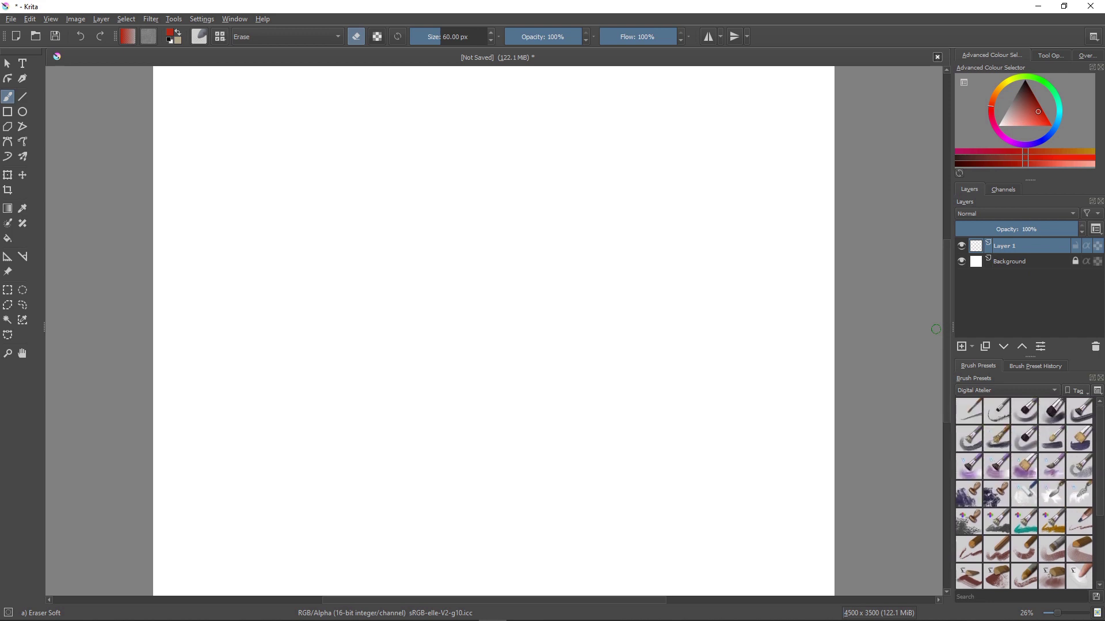
- View the brush presets under the Erasers, Ink and watercolour tags in turn
mouse_move(972, 266)
left_click(1005, 390)
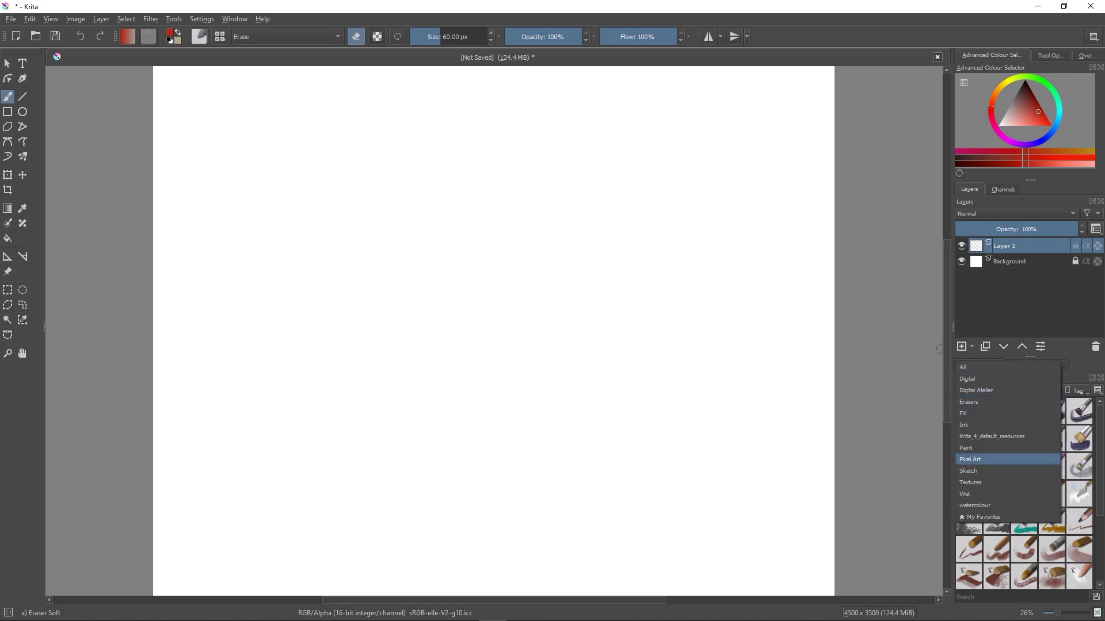
left_click(919, 548)
mouse_move(1002, 468)
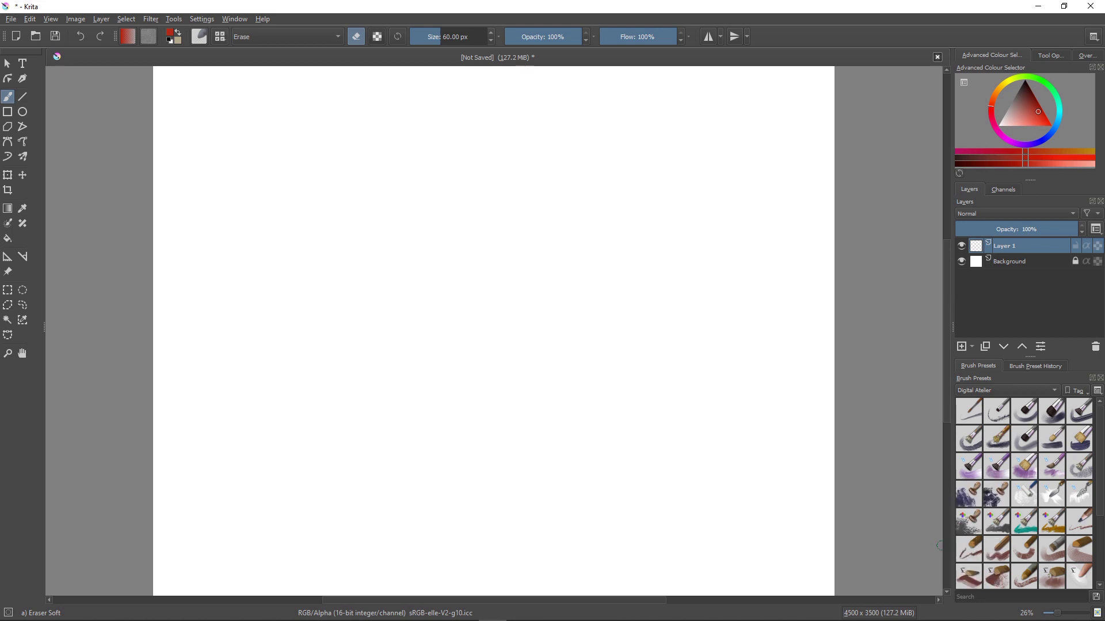
left_click(1006, 390)
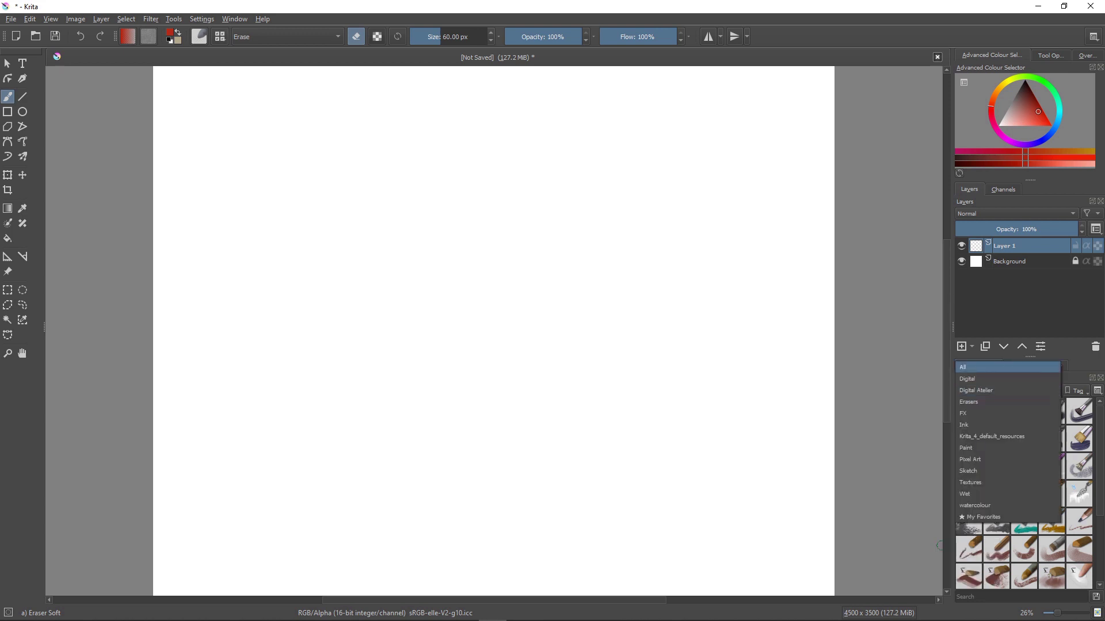
left_click(978, 401)
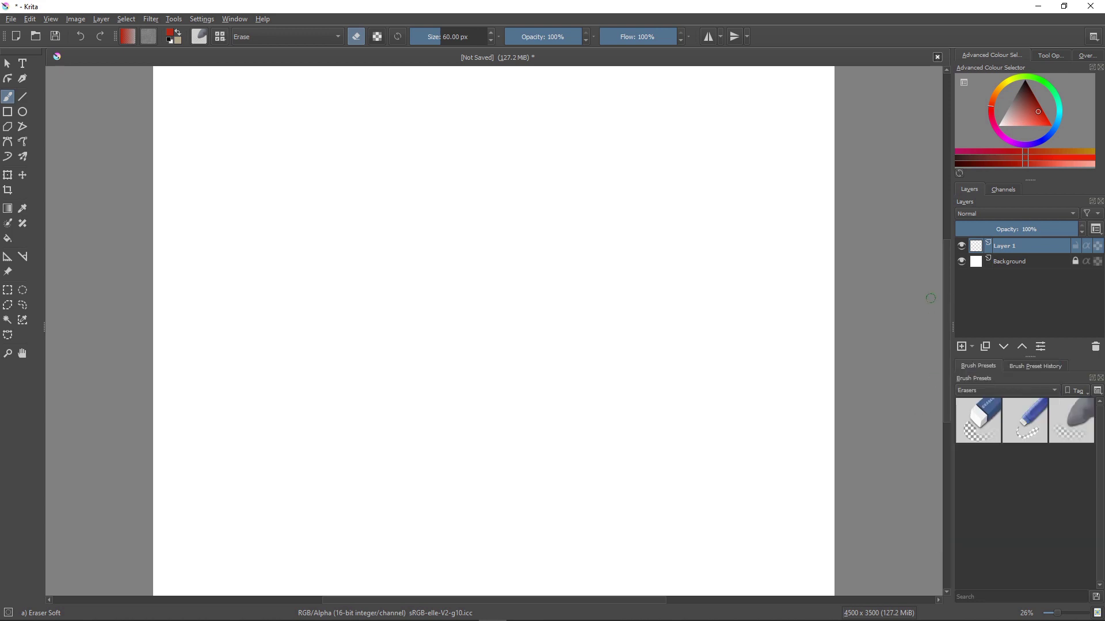
left_click(1006, 390)
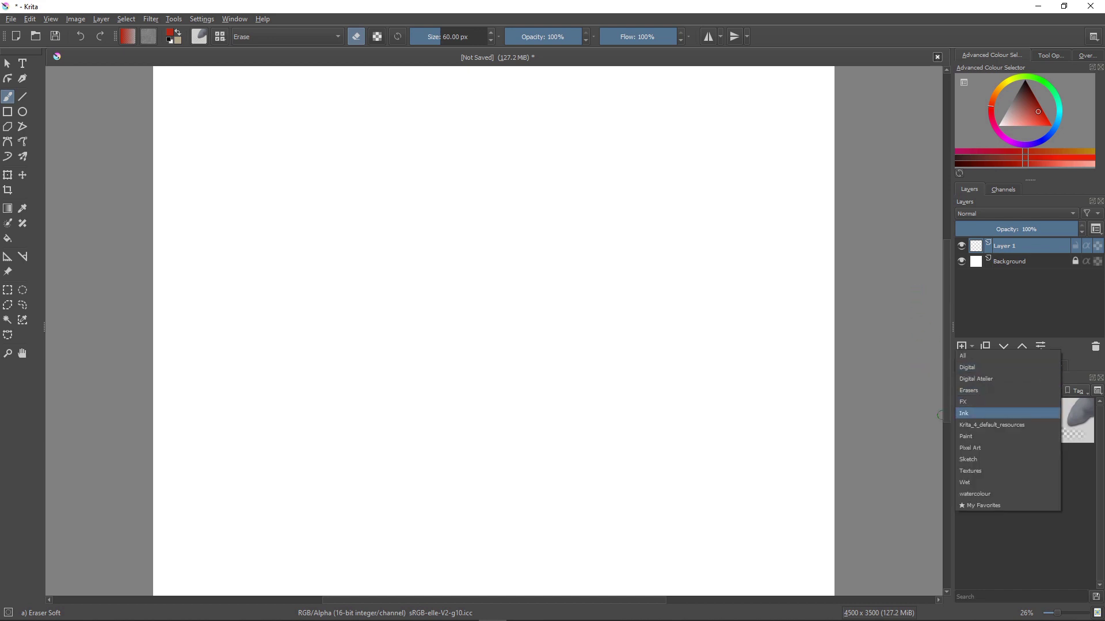
left_click(978, 413)
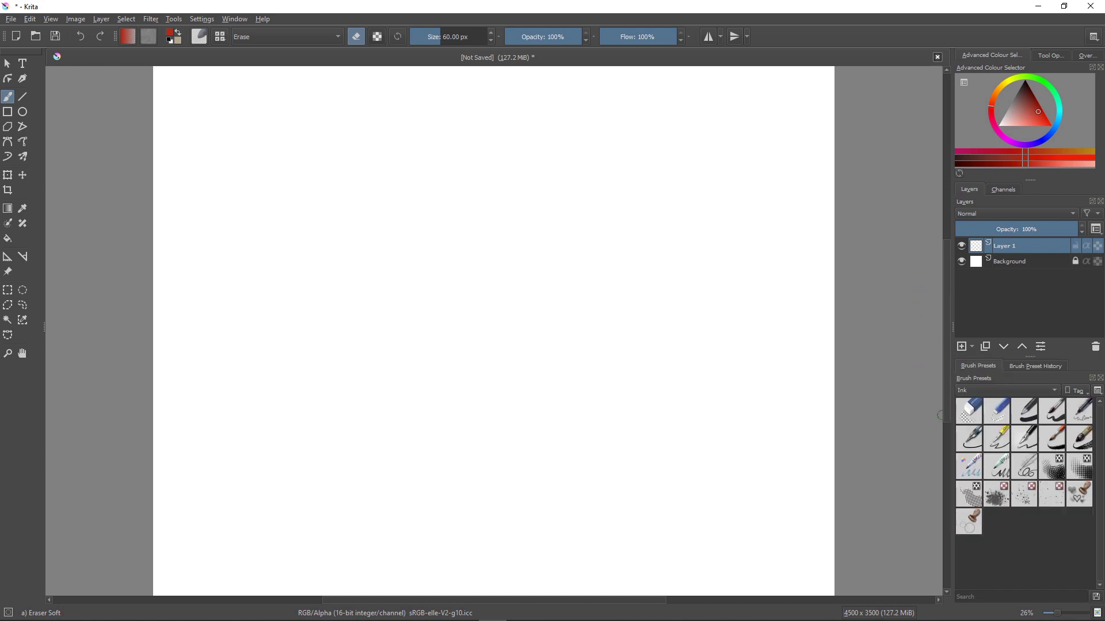
left_click(1006, 390)
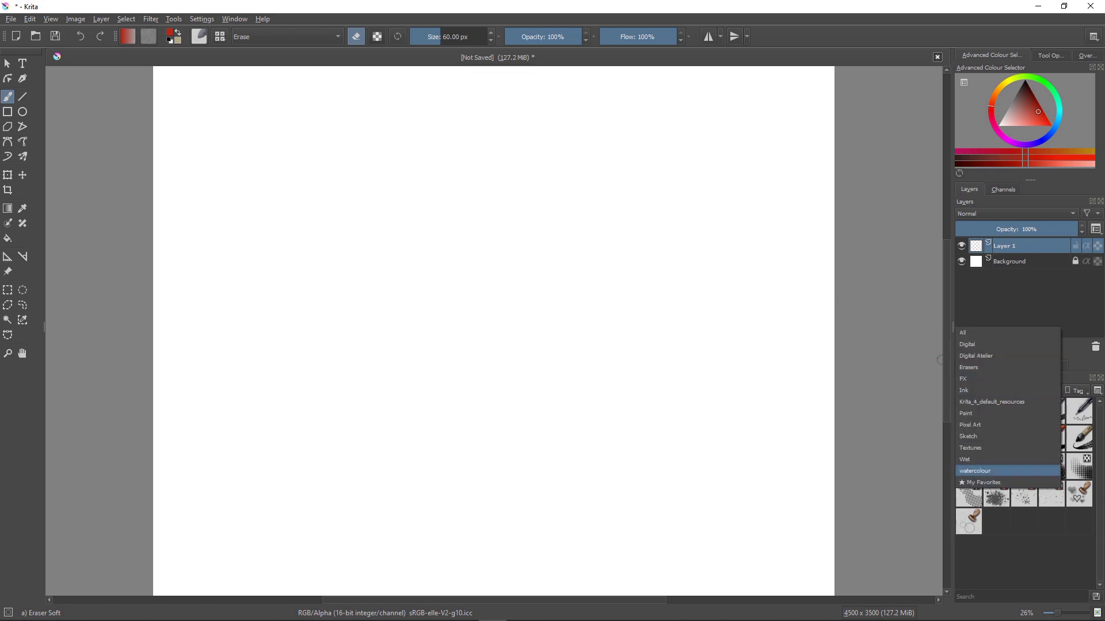
left_click(978, 471)
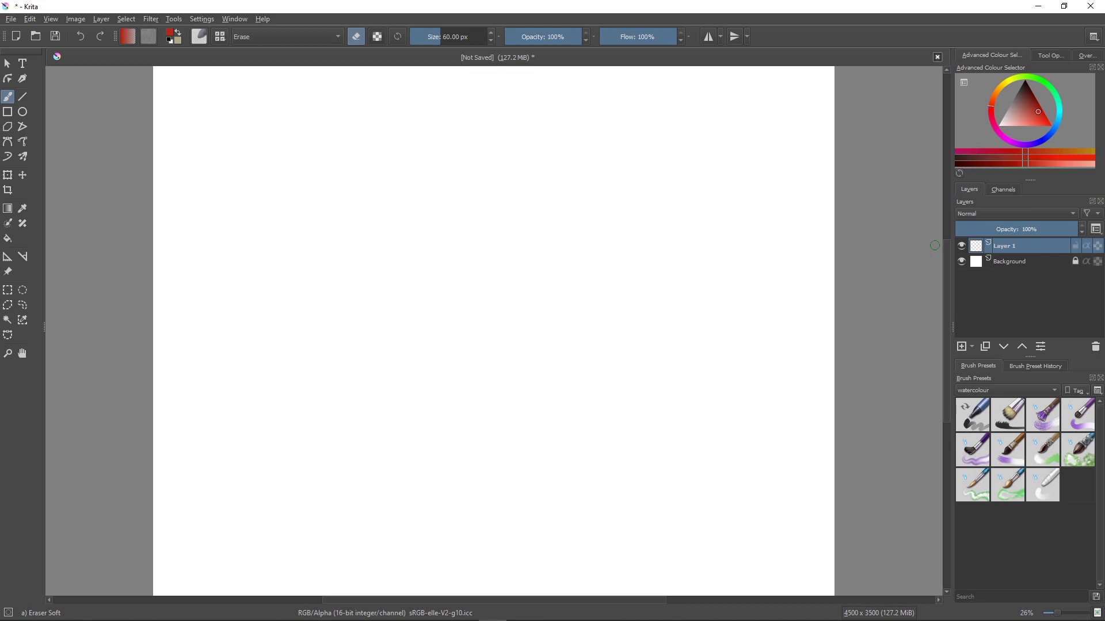
- Create a new brush preset tag named with the artist's first name in possessive form followed by "brushes"
left_click(1075, 390)
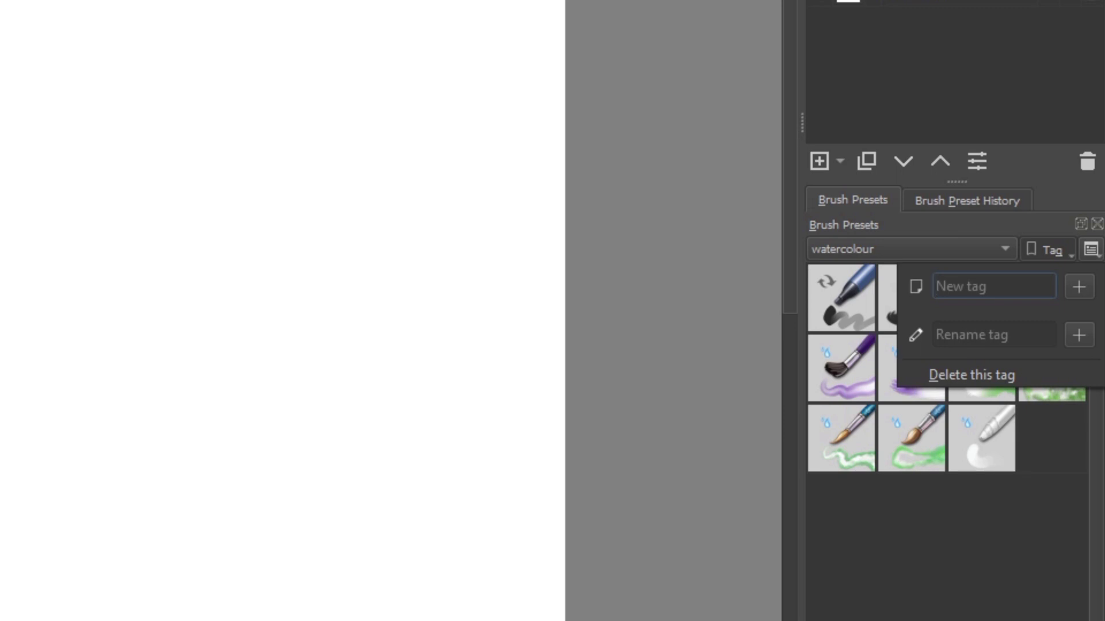
type("Steve's b")
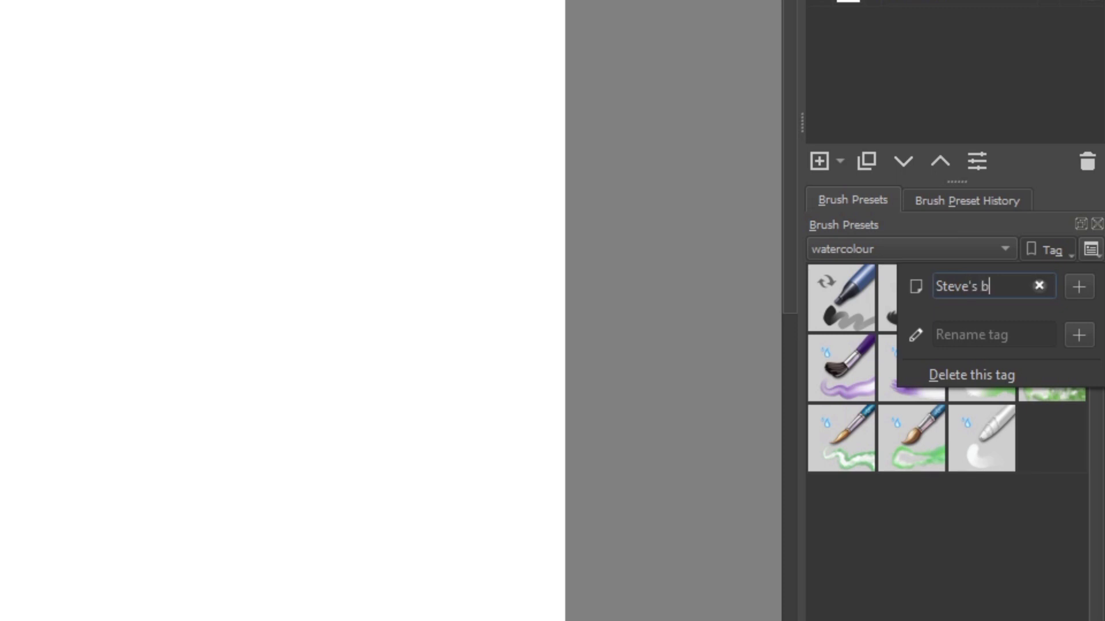
type("rushes")
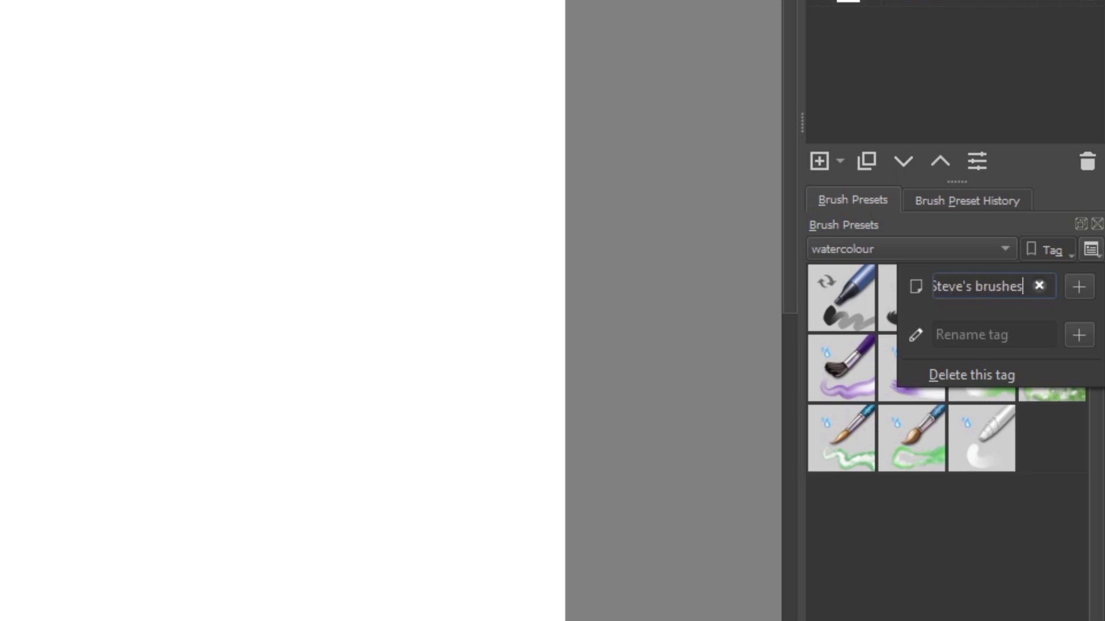
key("Return")
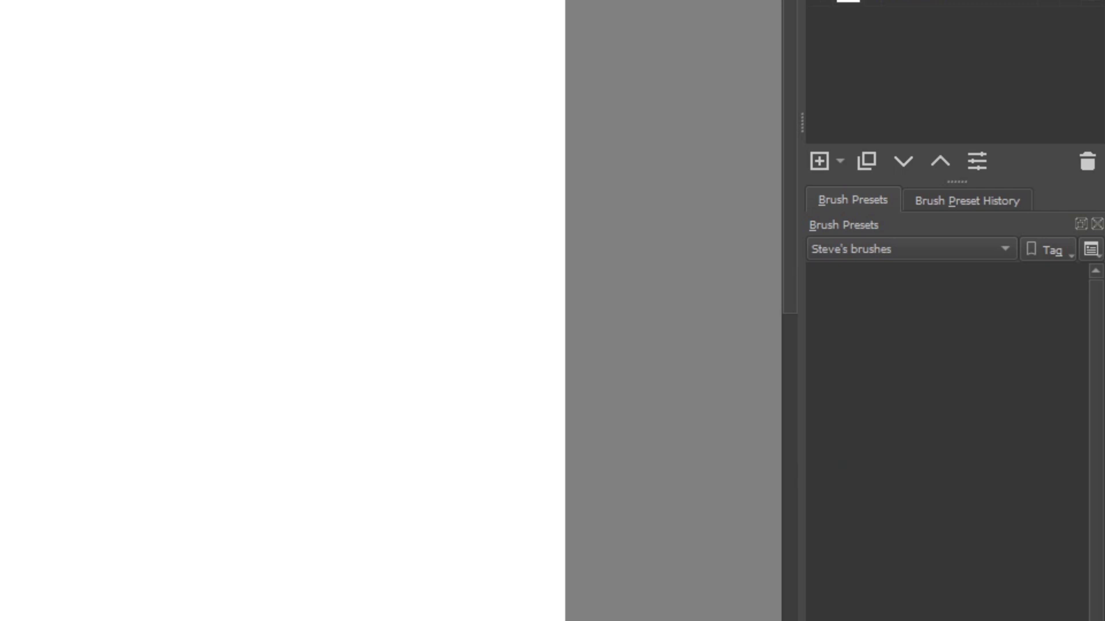
- Assign the a)_Eraser_Soft preset from Krita_4_default_resources to the new personal brushes tag and display that tag's presets
left_click(911, 249)
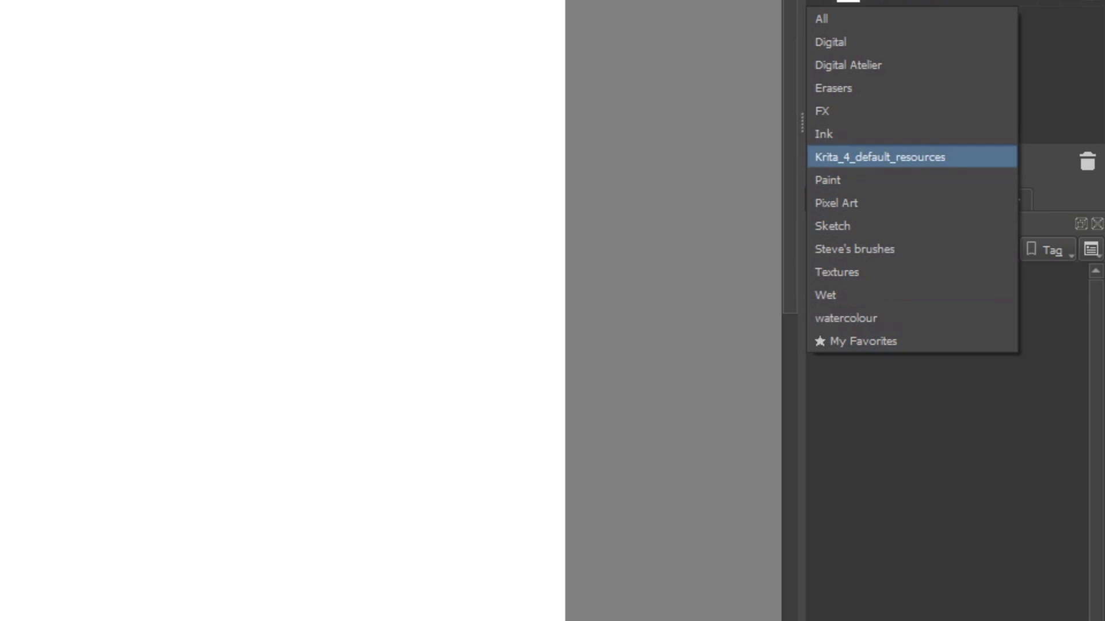
key("Return")
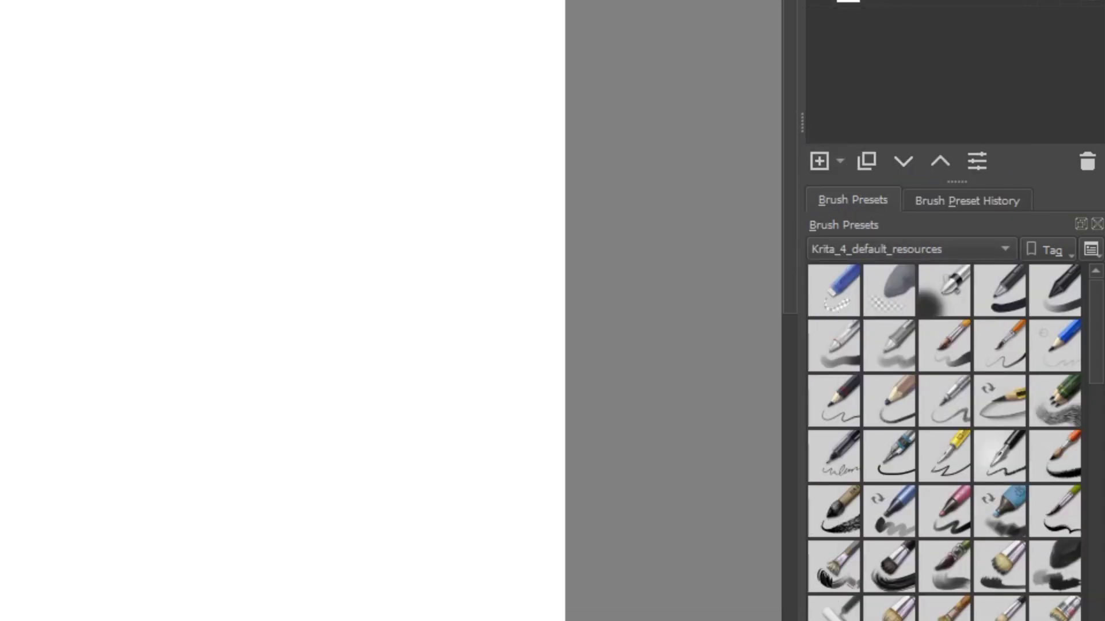
mouse_move(891, 305)
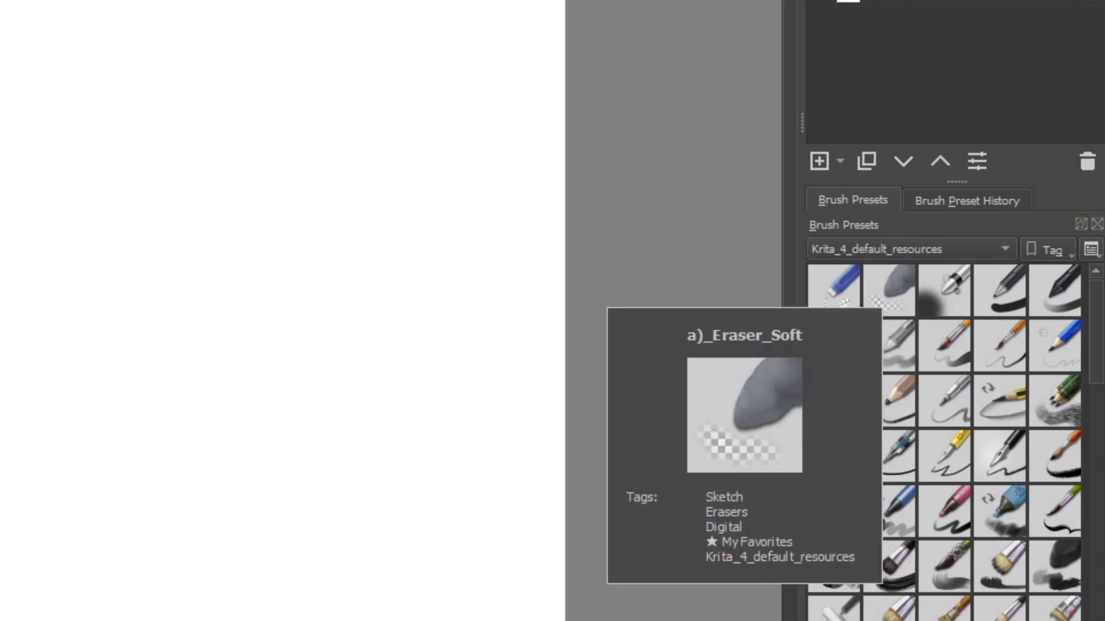
left_click(887, 290)
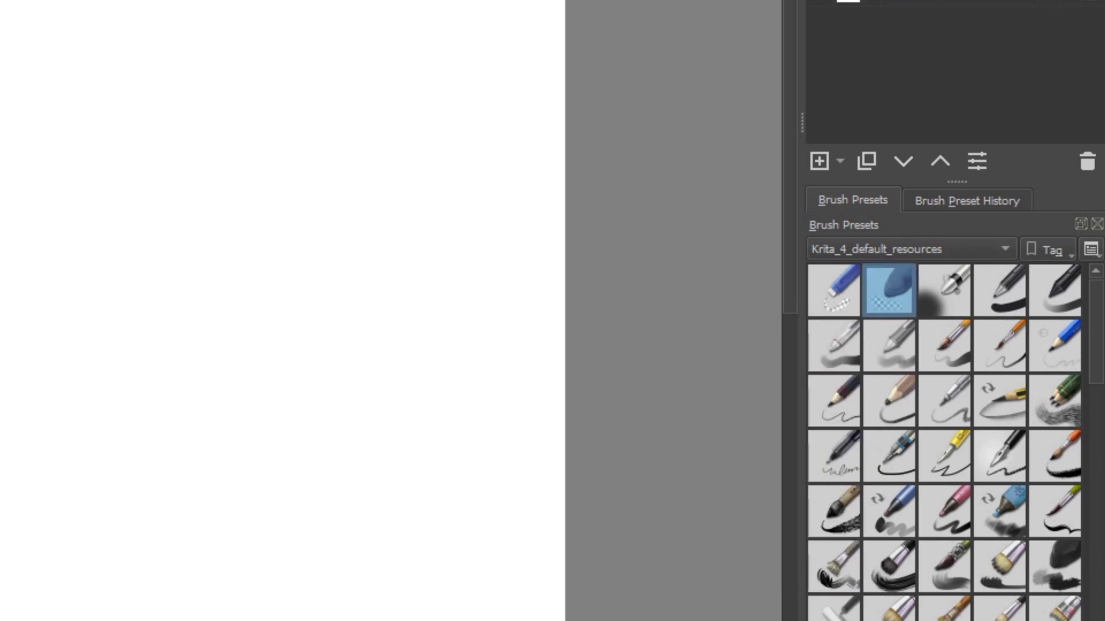
right_click(889, 289)
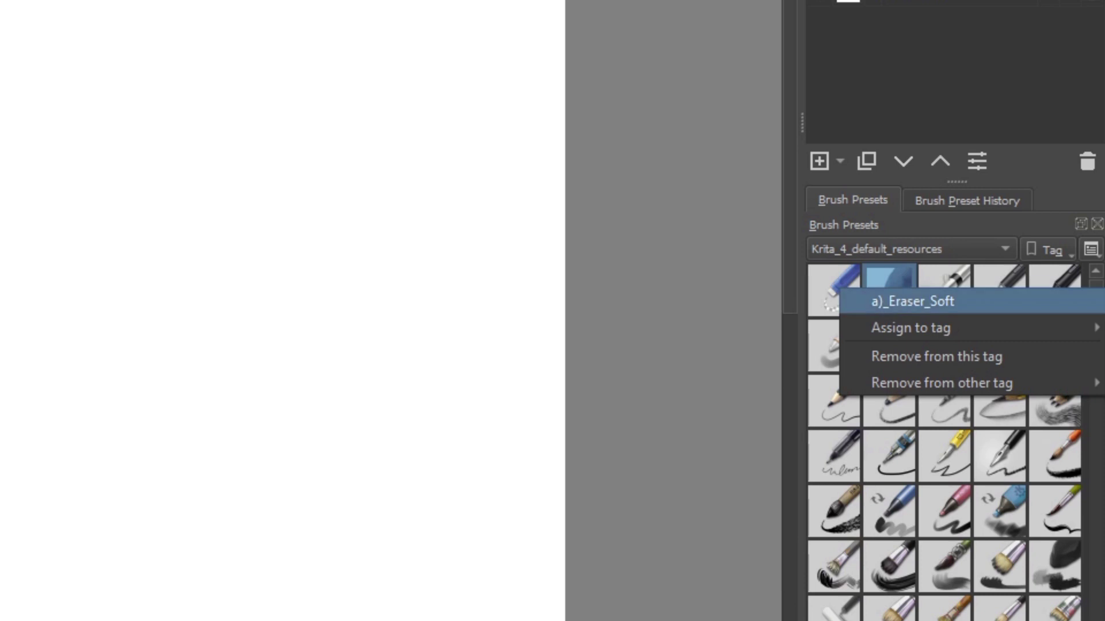
mouse_move(911, 328)
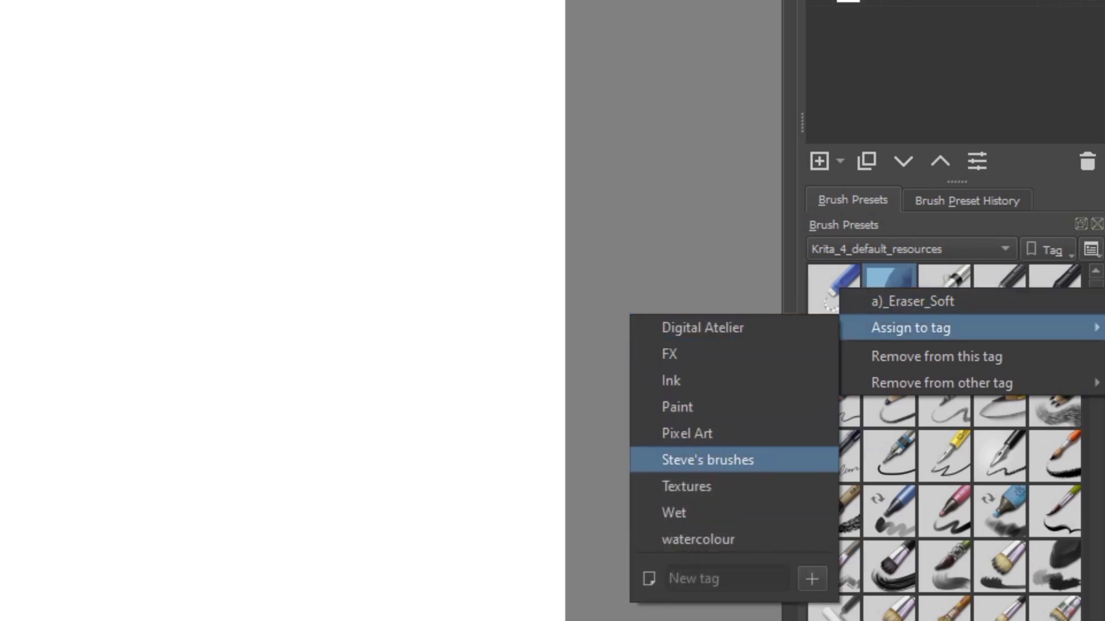
left_click(670, 460)
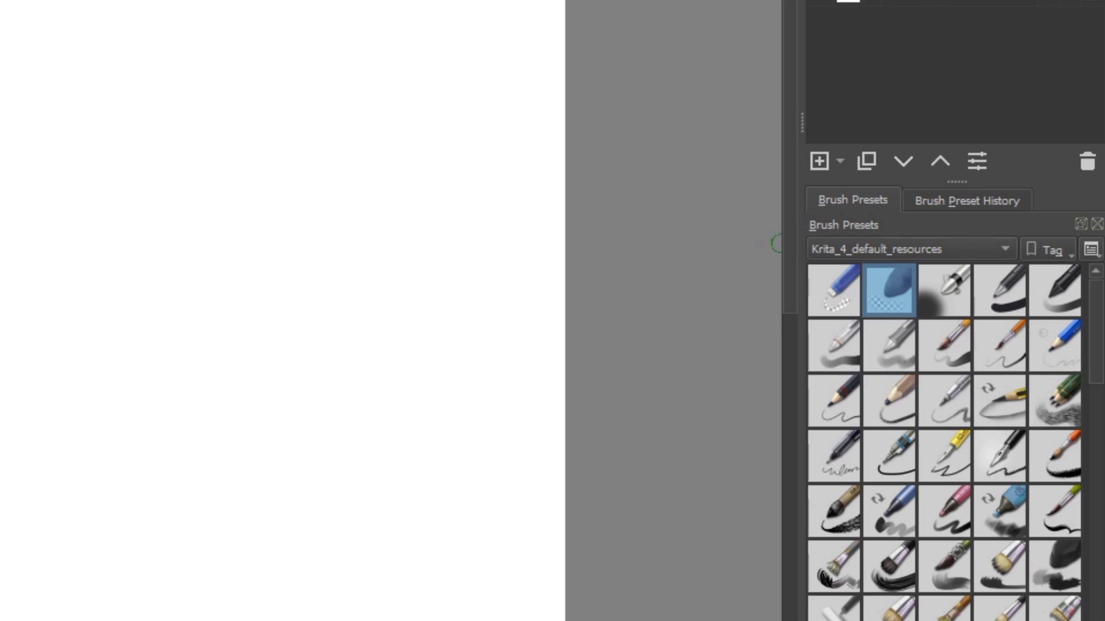
left_click(911, 249)
left_click(911, 341)
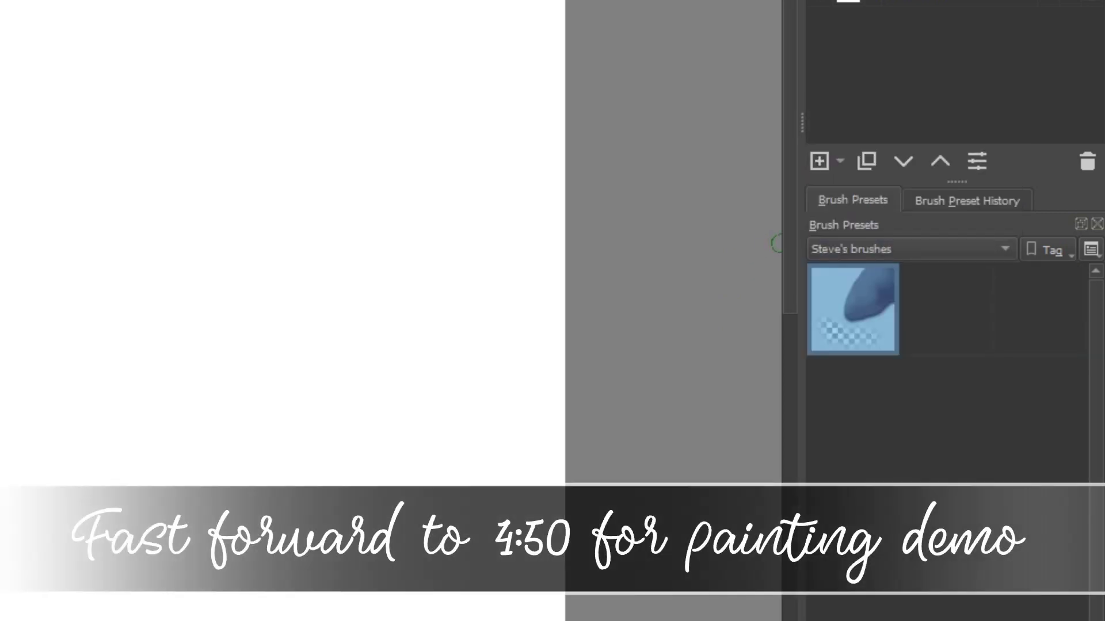
- Show the presets tagged Sketch and draw solid red strokes with the dark pen preset next to the soft eraser
left_click(906, 248)
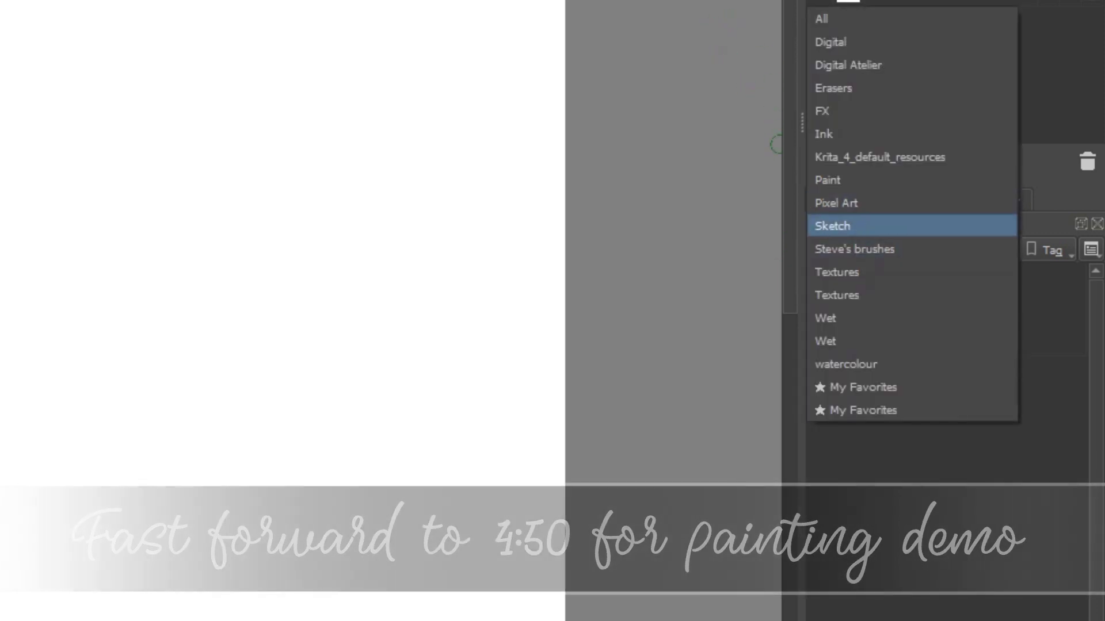
left_click(831, 226)
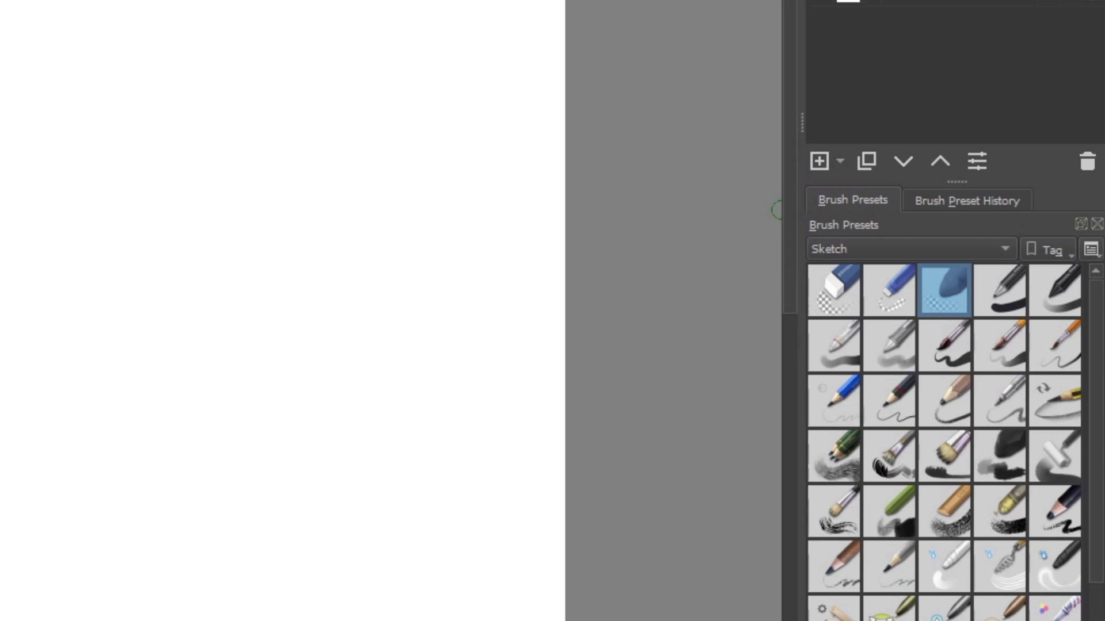
left_click(999, 290)
mouse_move(339, 3)
left_mouse_down()
mouse_move(276, 2)
mouse_move(425, 141)
left_mouse_up()
- Draw three semi-transparent diagonal strokes beside the solid red ones using the black stylus preset that ends the Sketch set's first row
left_click(1054, 289)
left_click_drag(202, 1, 244, 24)
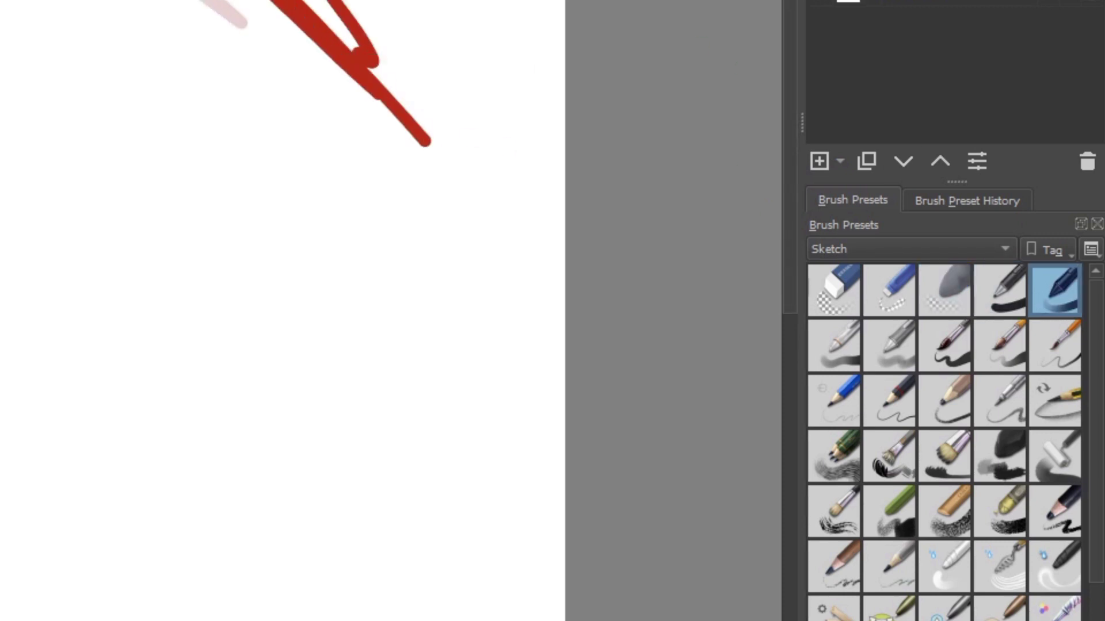
left_click_drag(113, 2, 165, 50)
left_click_drag(59, 2, 151, 88)
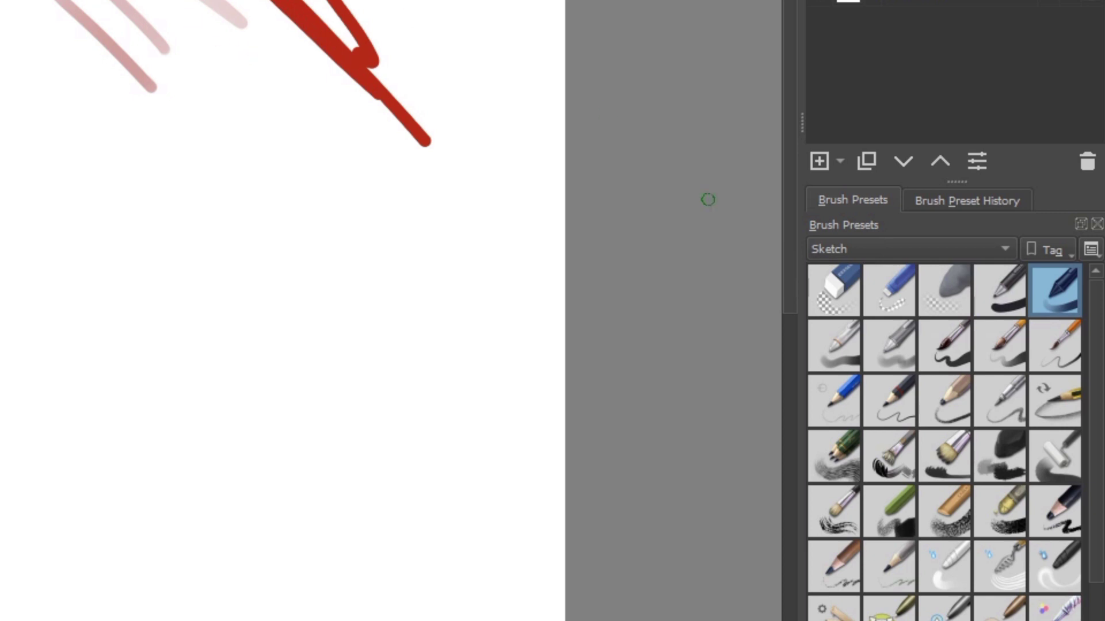
- Paint soft-edged translucent red strokes over the earlier test marks with the light grey pen preset that starts the Sketch set's second row
left_click(833, 345)
left_click_drag(233, 1, 249, 46)
mouse_move(214, 49)
left_mouse_down()
mouse_move(148, 69)
mouse_move(35, 1)
left_mouse_up()
left_click_drag(1, 16, 113, 98)
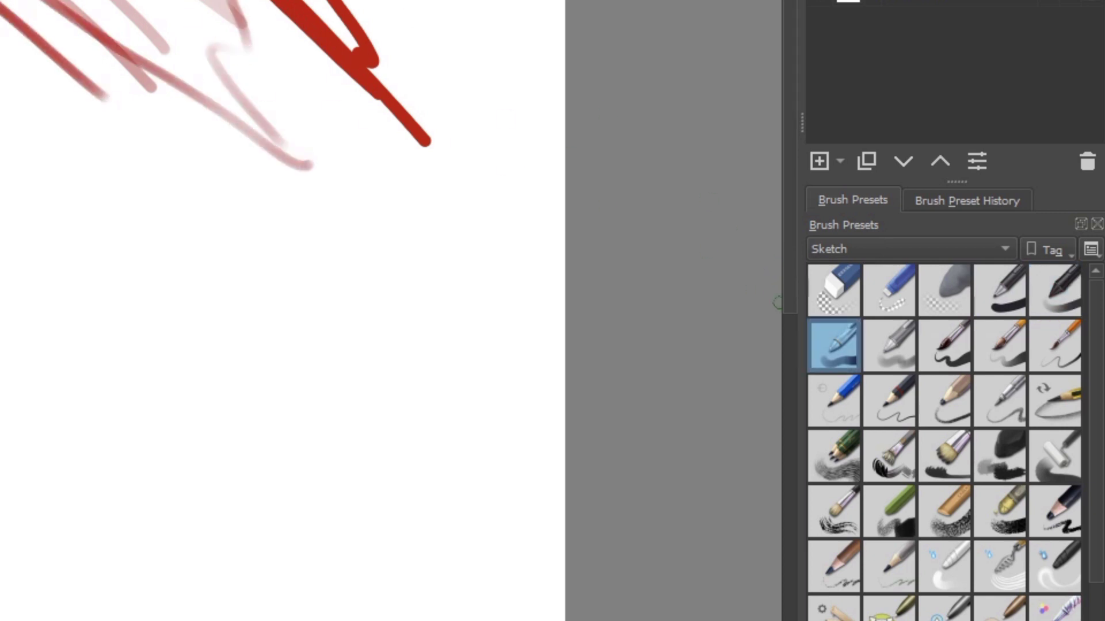
- Sketch several thin, faint diagonal lines below the red strokes with the blue pencil preset
left_click(833, 400)
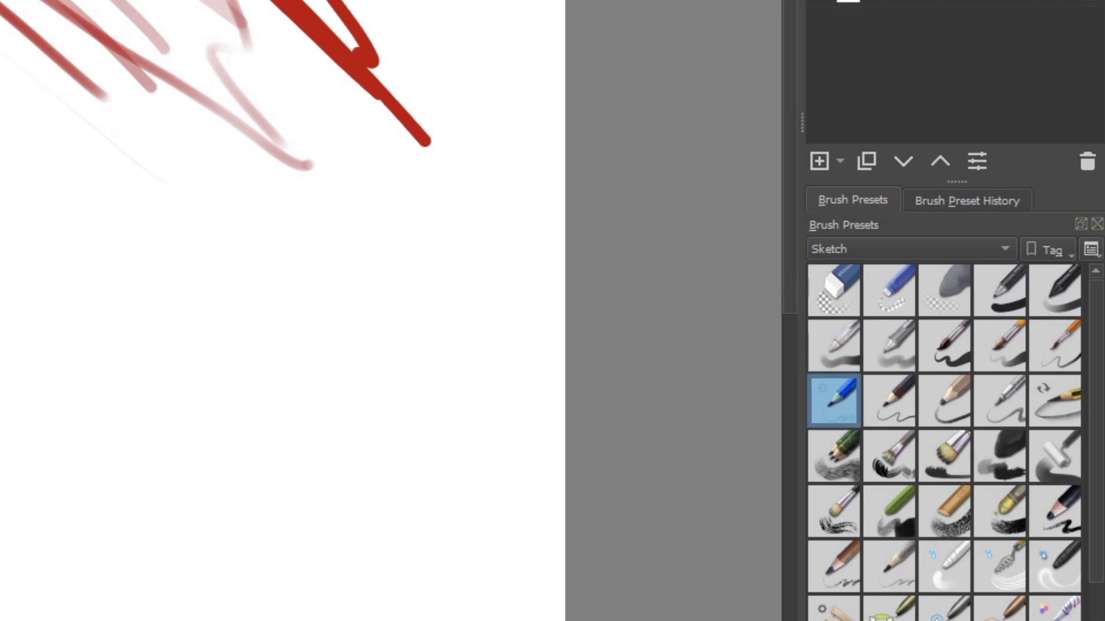
mouse_move(23, 78)
left_mouse_down()
mouse_move(293, 290)
mouse_move(393, 386)
left_mouse_up()
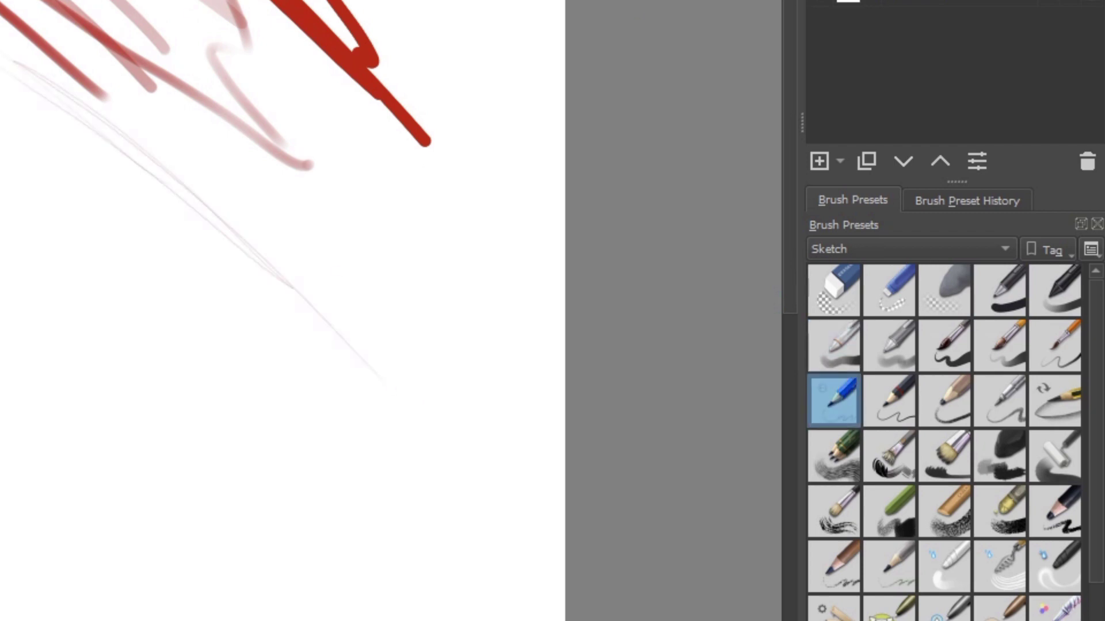
left_click_drag(191, 126, 389, 316)
left_click_drag(152, 90, 401, 314)
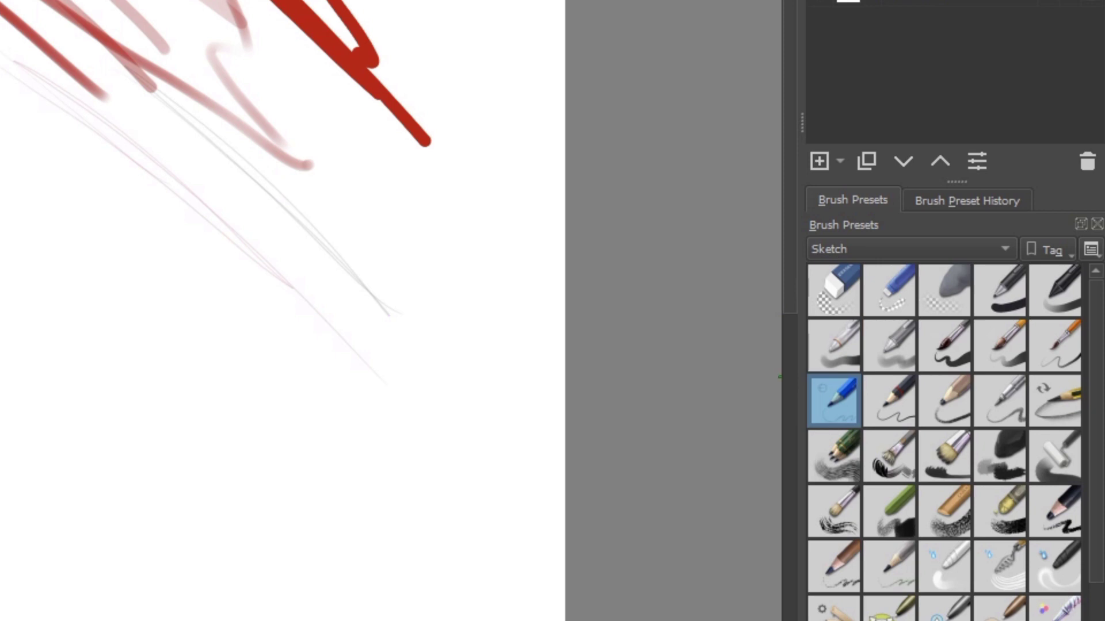
- Shade several broad, faint grey diagonal strokes below the thin pencil lines with the green pencils preset
left_click(833, 455)
mouse_move(87, 180)
left_mouse_down()
mouse_move(10, 154)
mouse_move(6, 197)
mouse_move(199, 385)
left_mouse_up()
left_click_drag(2, 204, 279, 425)
left_click_drag(279, 424, 8, 157)
mouse_move(75, 193)
left_mouse_down()
mouse_move(272, 375)
mouse_move(193, 291)
mouse_move(231, 336)
mouse_move(233, 304)
left_mouse_up()
mouse_move(129, 183)
left_mouse_down()
mouse_move(252, 295)
mouse_move(261, 289)
left_mouse_up()
left_click_drag(173, 175, 342, 307)
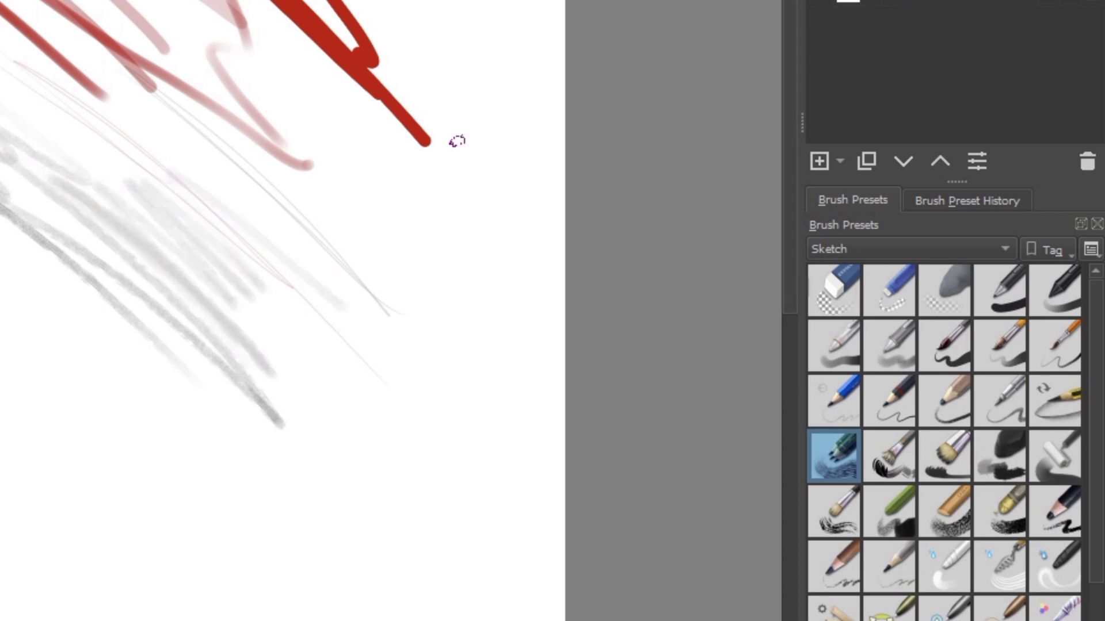
- Draw thin dark curves and zigzag lines below the solid red strokes with the Pencil-2 preset
key("/")
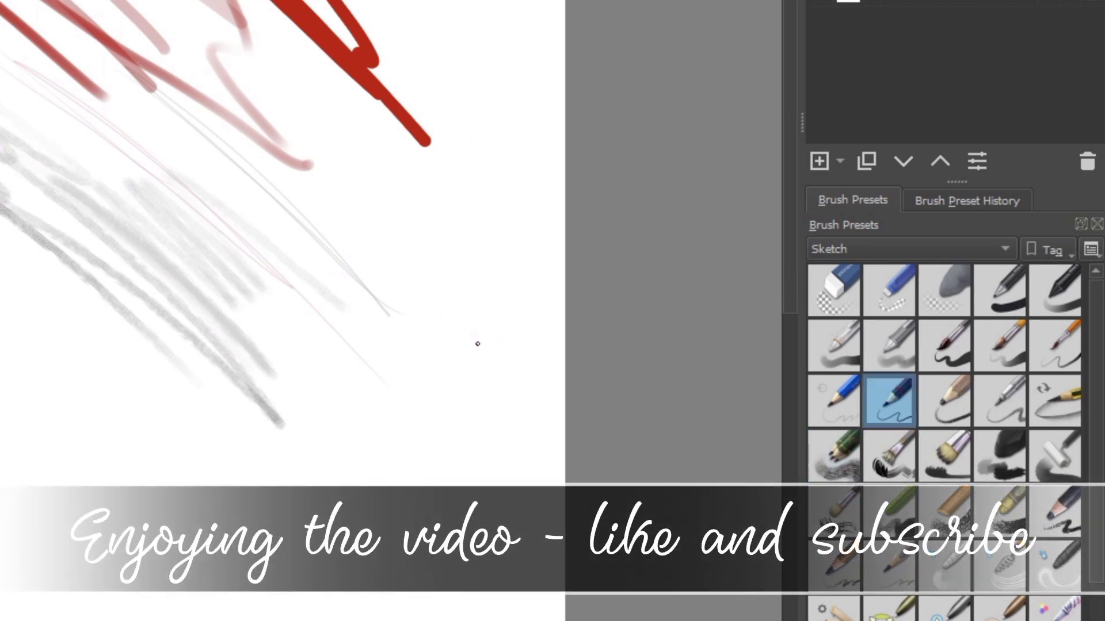
mouse_move(480, 343)
left_mouse_down()
mouse_move(305, 154)
mouse_move(495, 383)
left_mouse_up()
mouse_move(345, 196)
left_mouse_down()
mouse_move(383, 374)
mouse_move(364, 417)
left_mouse_up()
mouse_move(339, 380)
left_mouse_down()
mouse_move(276, 397)
mouse_move(219, 311)
left_mouse_up()
- Assign the Pencil-2 and Pencil-1_Hard presets to the artist's custom brushes tag
right_click(840, 396)
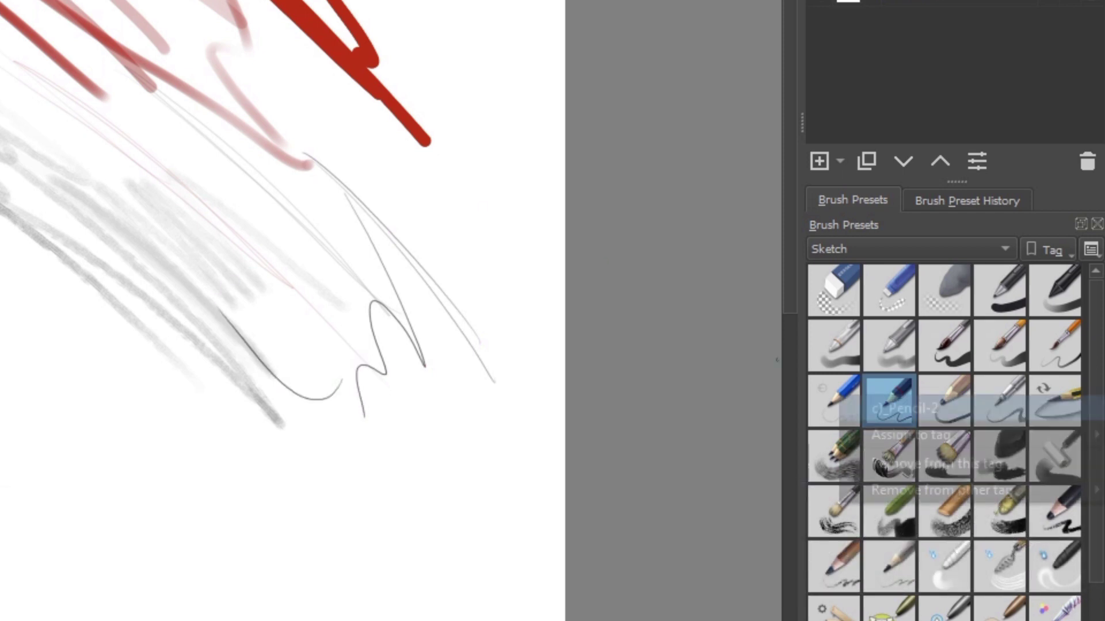
mouse_move(920, 434)
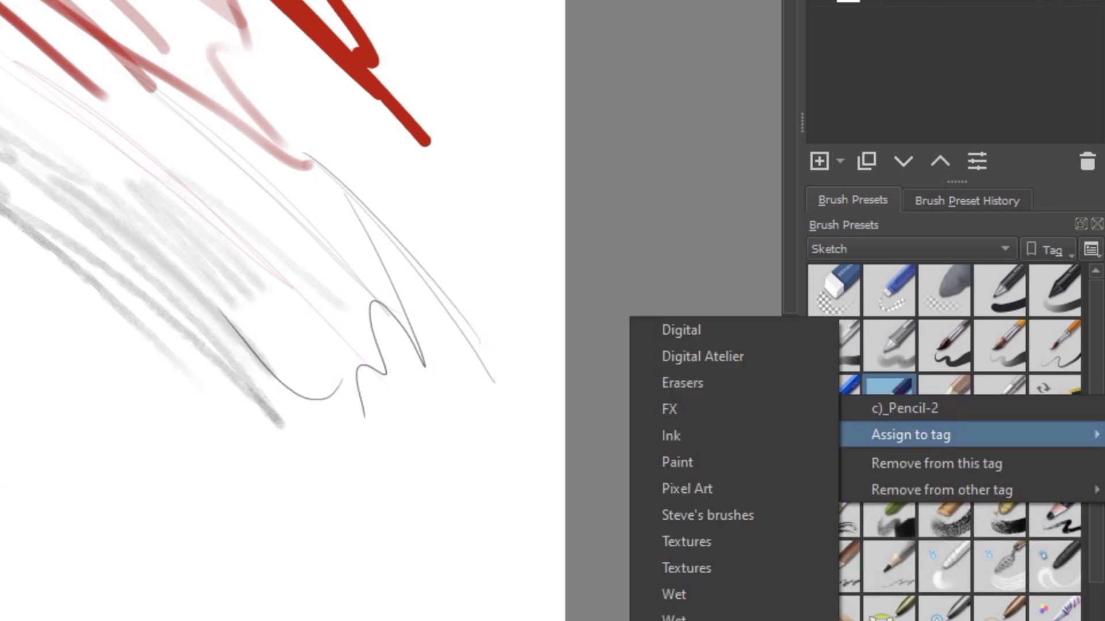
left_click(672, 516)
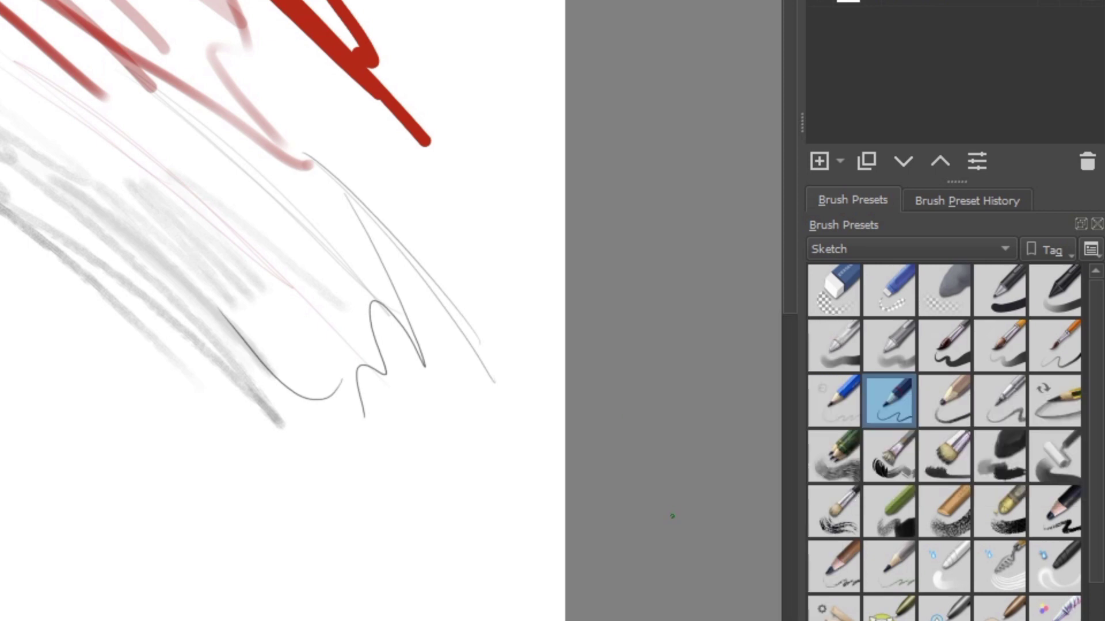
right_click(834, 403)
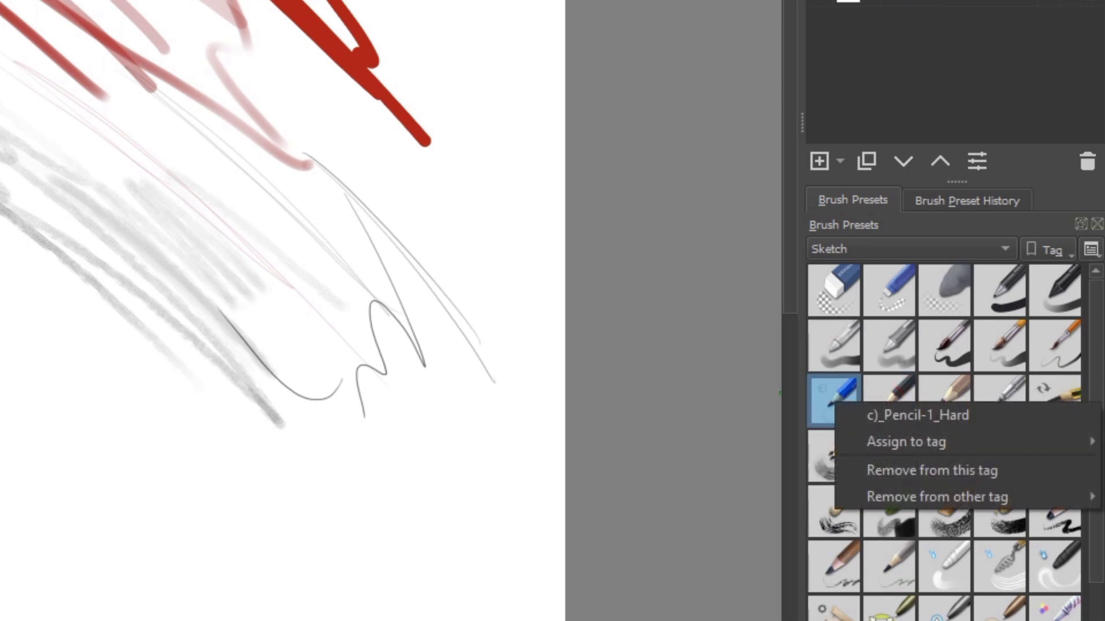
mouse_move(920, 442)
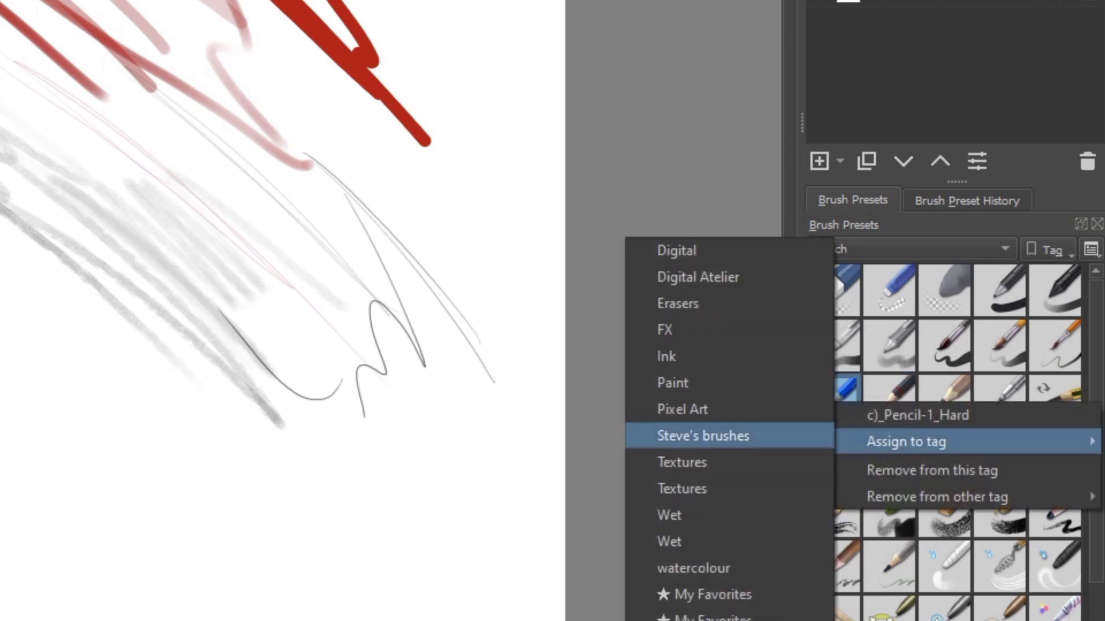
left_click(666, 441)
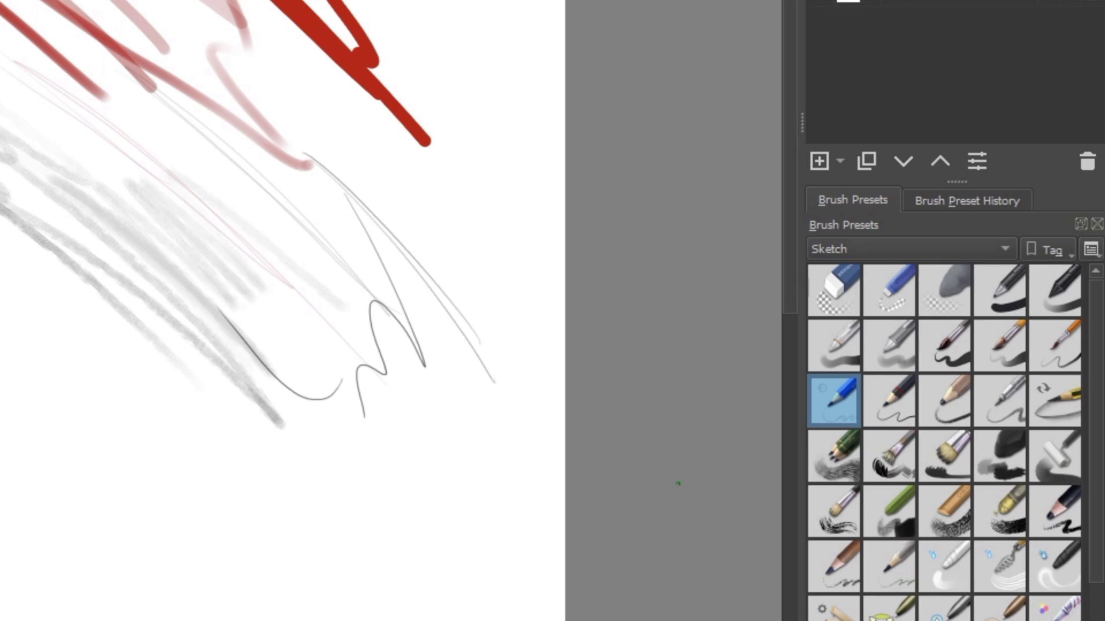
- Show the presets tagged Krita_4_default_resources and browse through them for more brushes
left_click(911, 248)
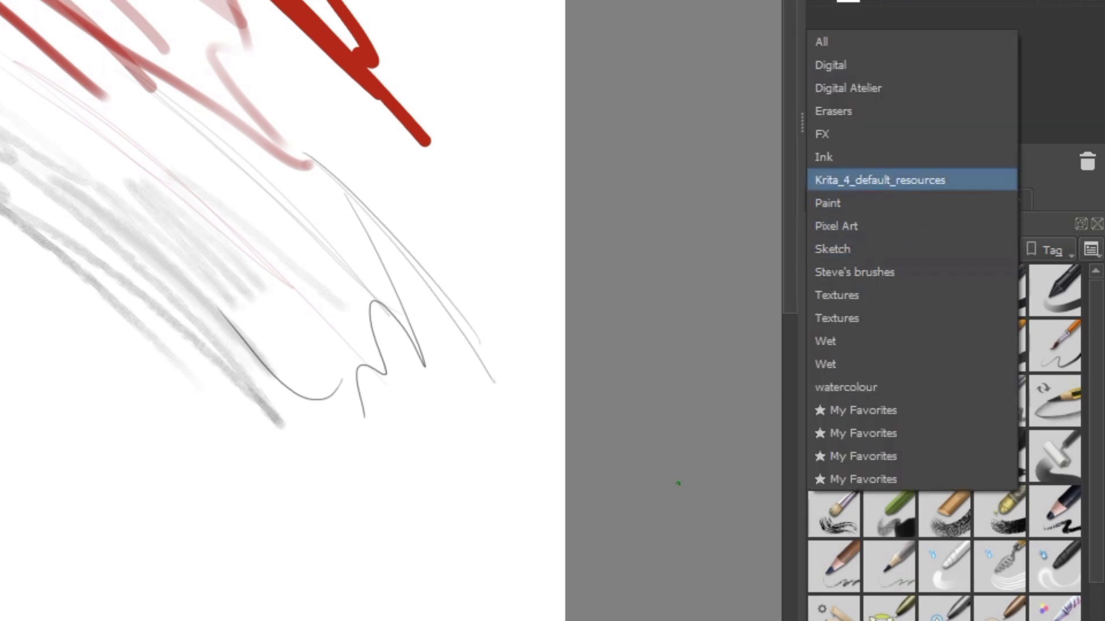
key("Return")
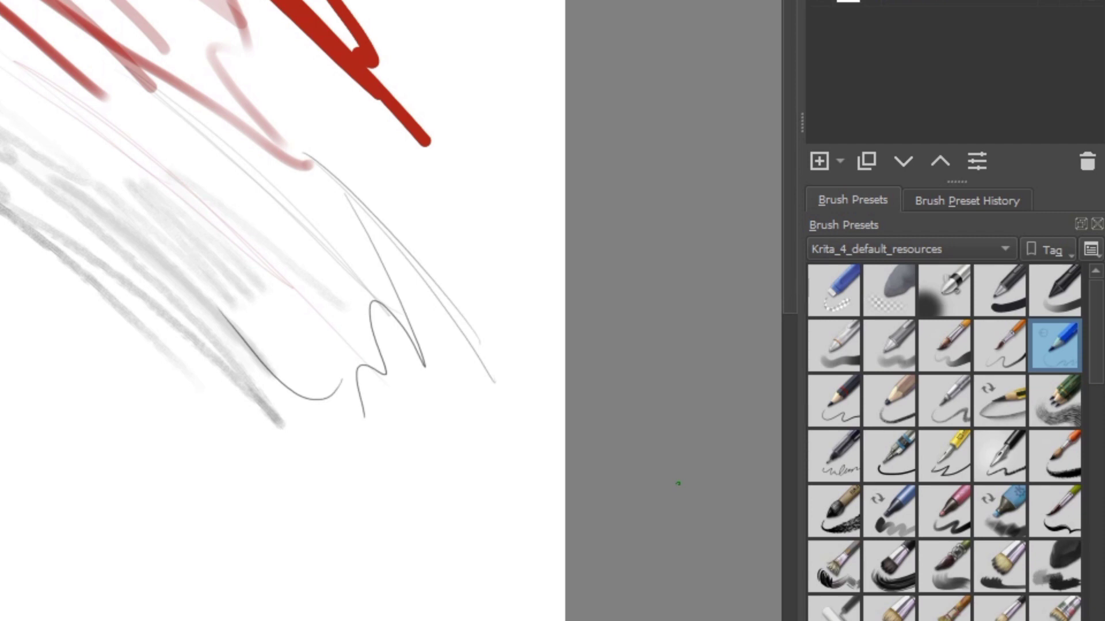
scroll(944, 441, "down", 12)
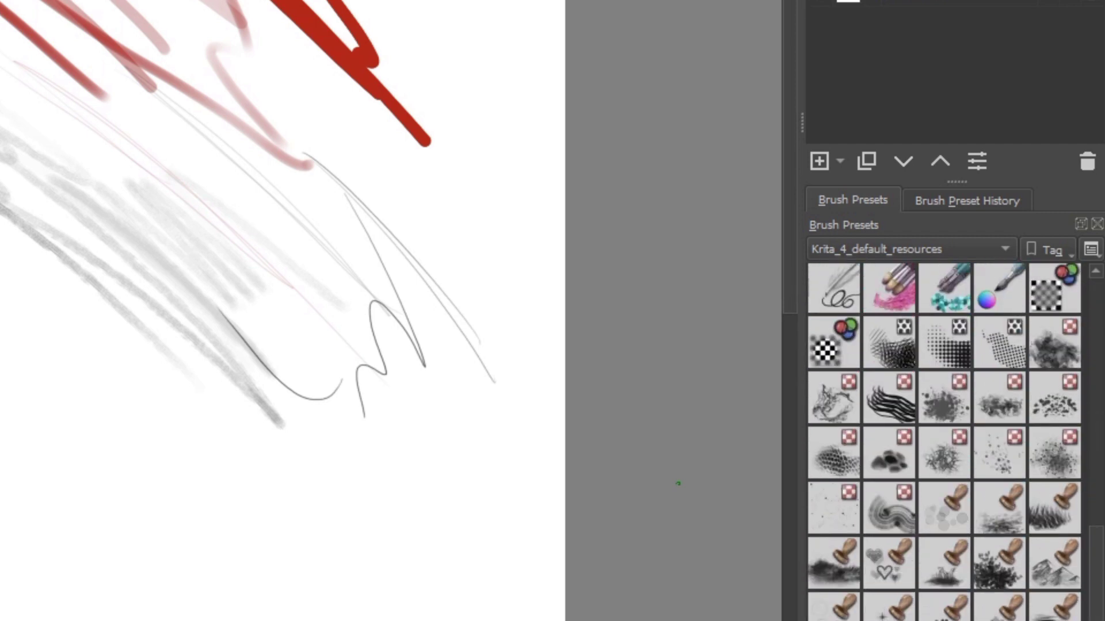
scroll(944, 442, "up", 5)
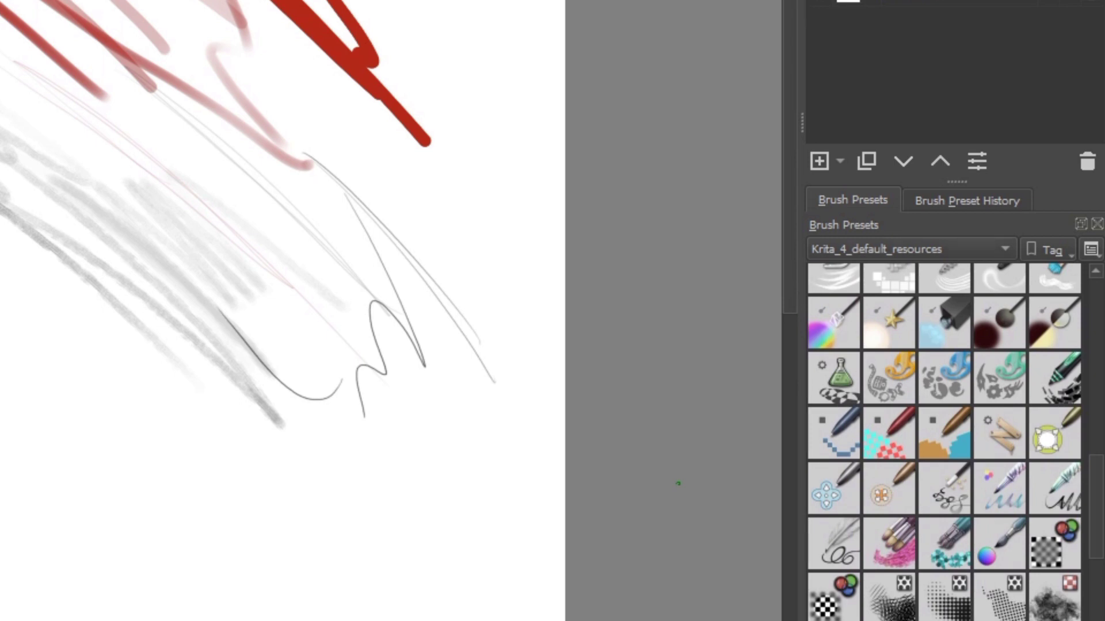
left_click(912, 249)
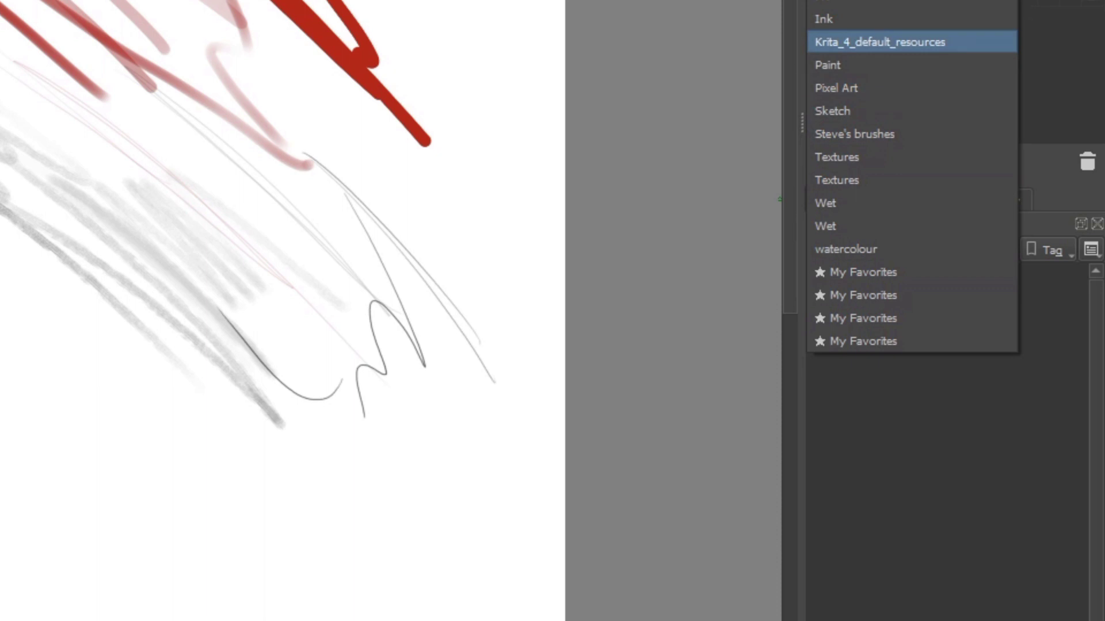
key("Return")
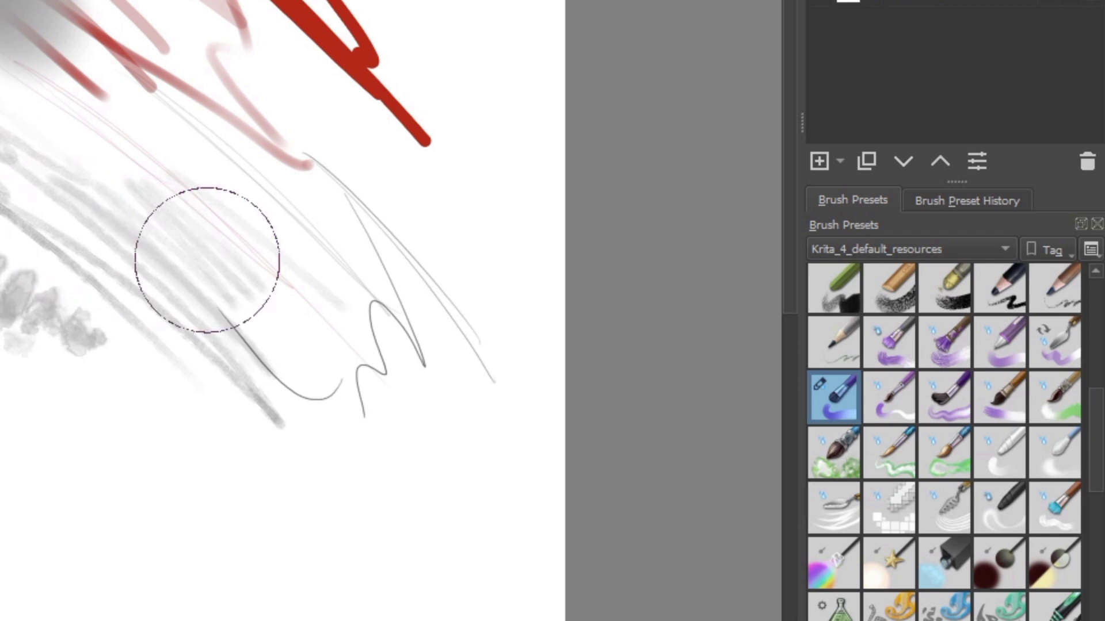
- Assign the Wet_Paint preset to the artist's custom brushes tag
right_click(835, 397)
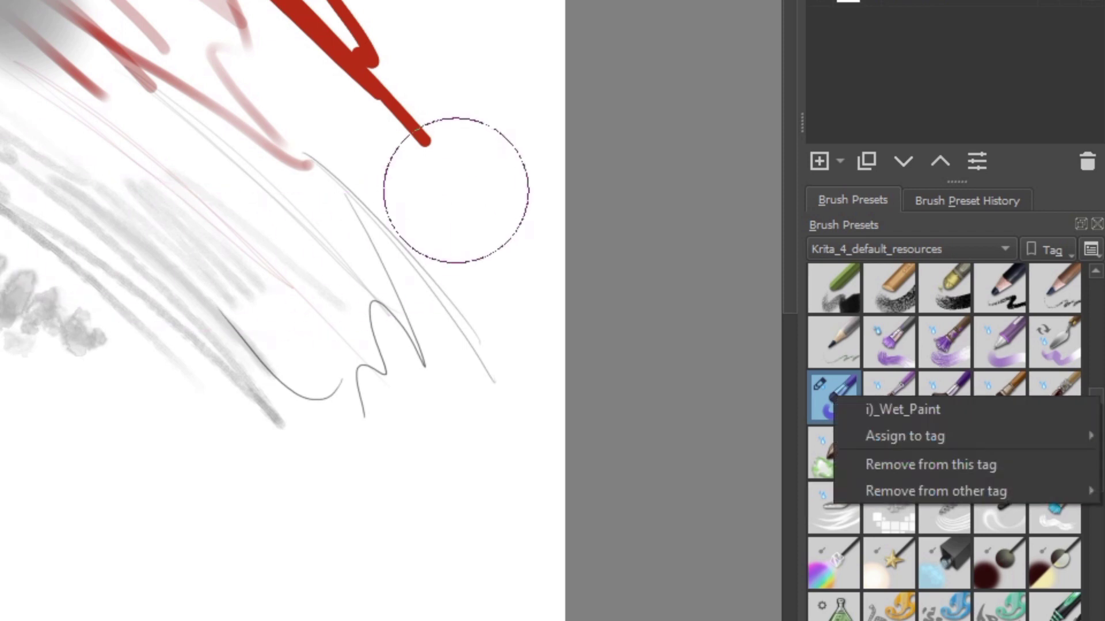
mouse_move(920, 436)
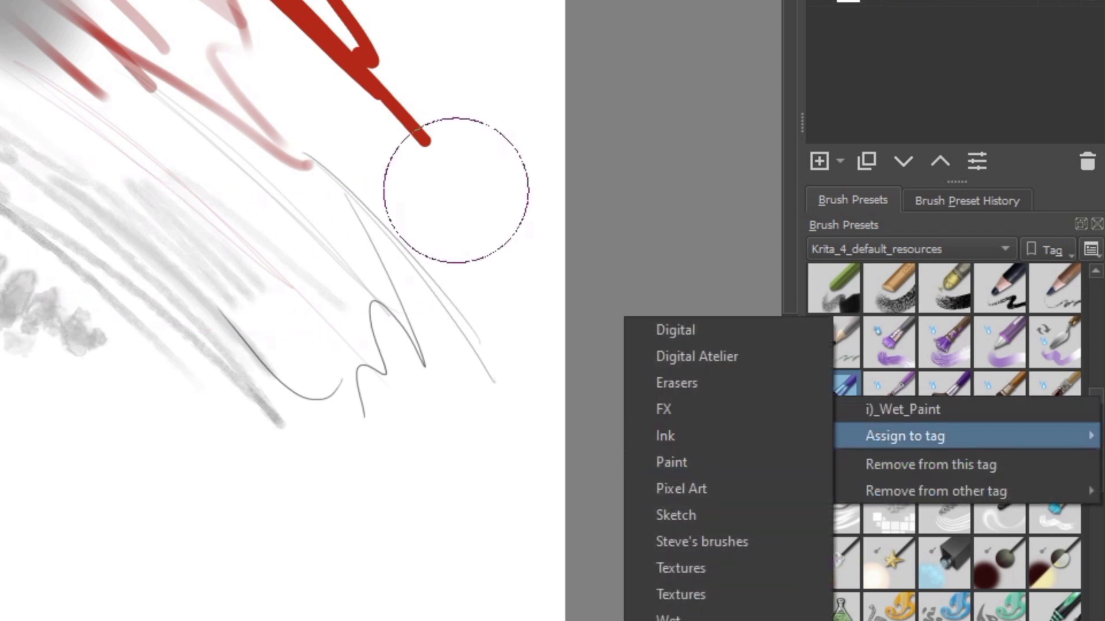
left_click(702, 542)
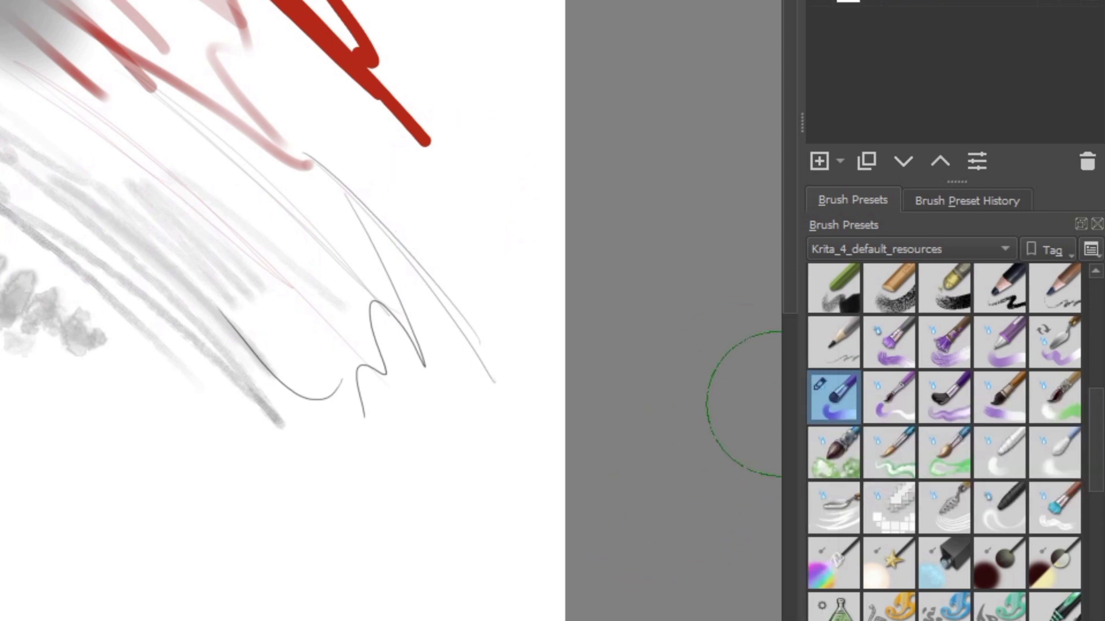
- Test the Watercolor_Fringe preset with rough-edged strokes around the solid red marks and assign it to the artist's custom brushes tag
left_click(1054, 397)
mouse_move(459, 121)
left_mouse_down()
mouse_move(434, 93)
mouse_move(340, 69)
left_mouse_up()
mouse_move(452, 189)
left_mouse_down()
mouse_move(251, 0)
mouse_move(289, 7)
mouse_move(309, 46)
mouse_move(354, 86)
left_mouse_up()
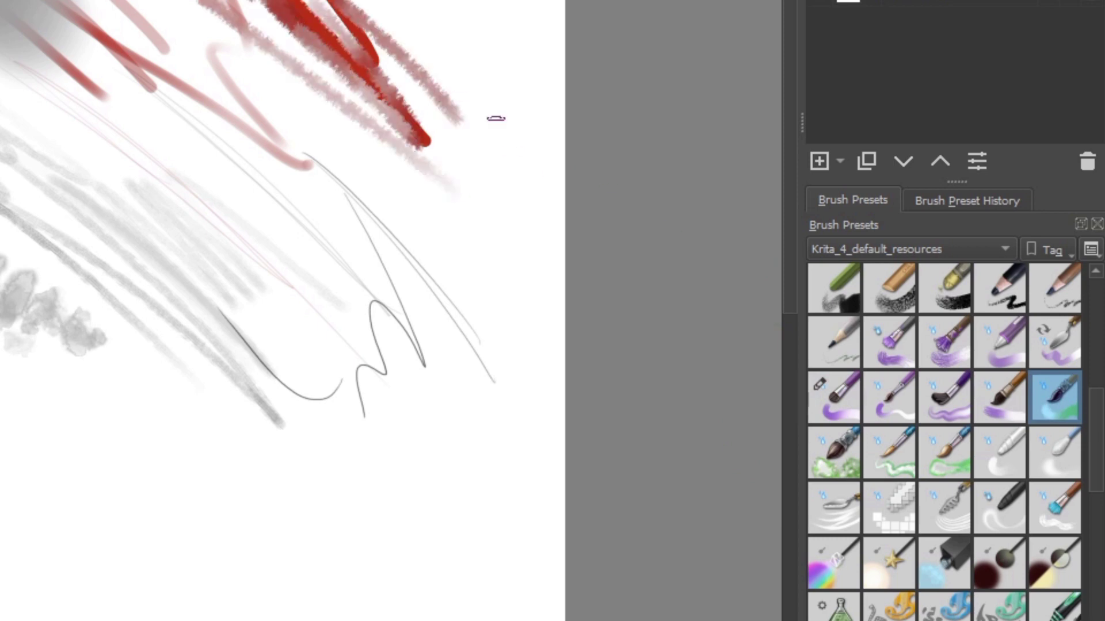
right_click(1054, 397)
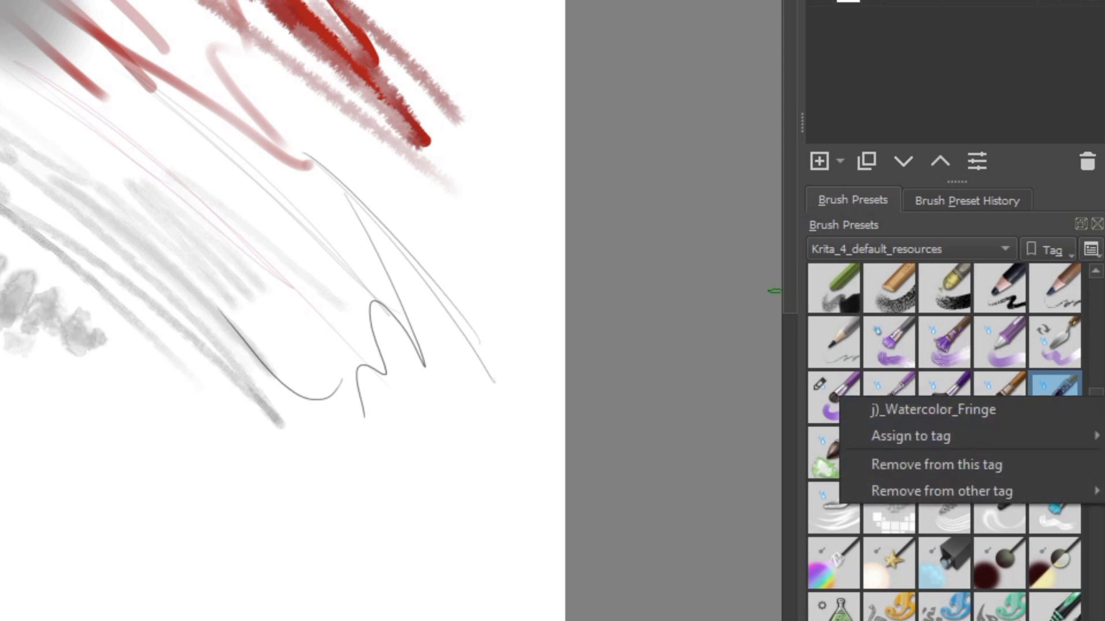
mouse_move(910, 436)
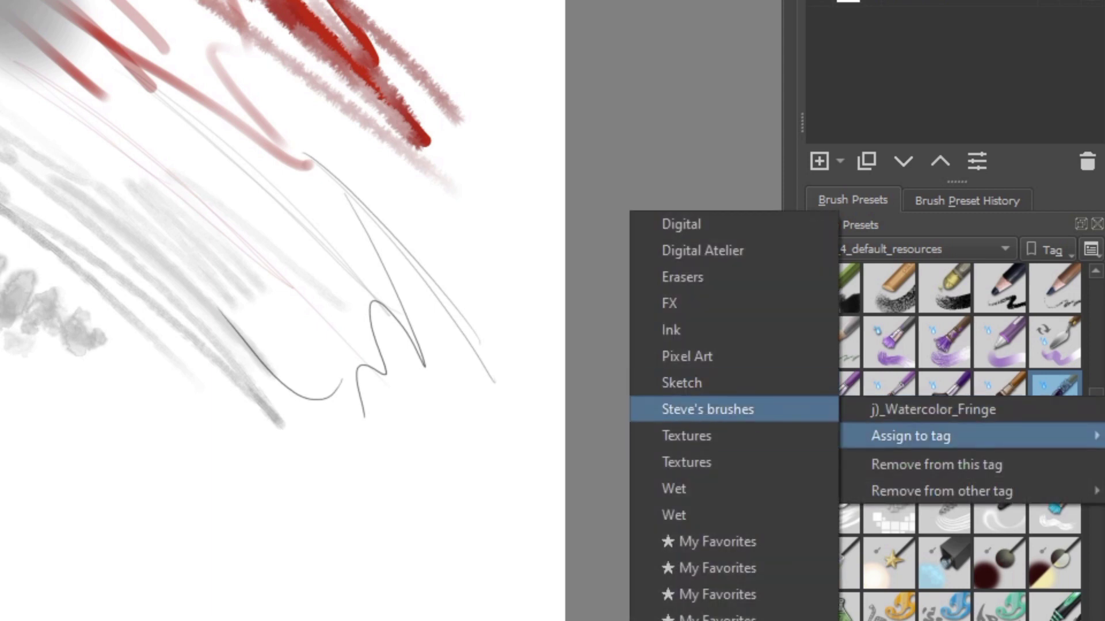
left_click(664, 408)
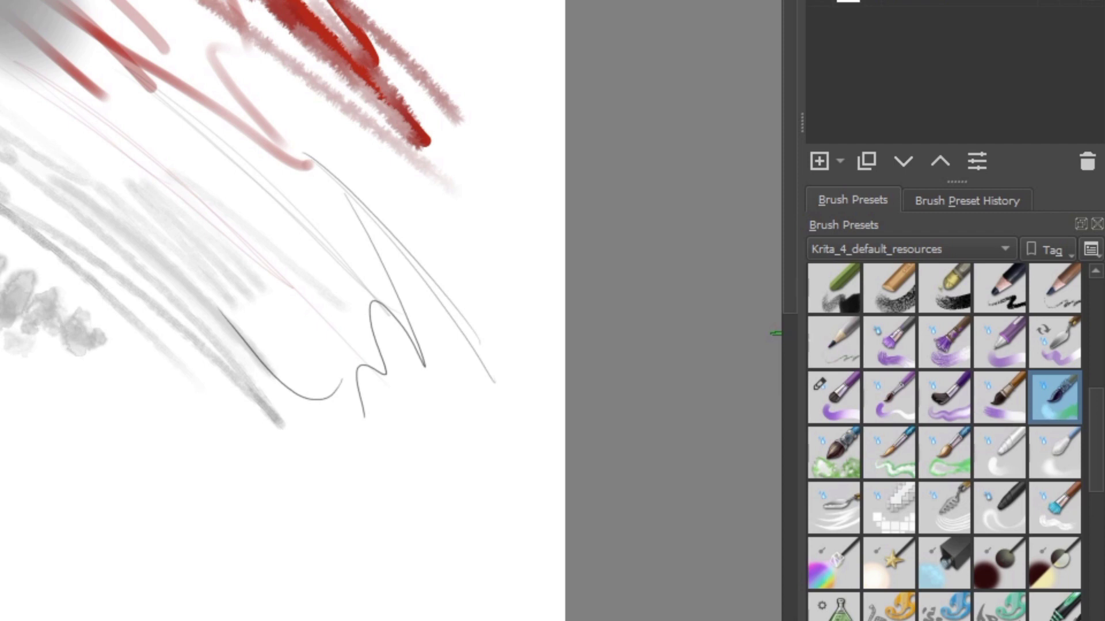
- Draw a thin red zigzag with the small eraser-marked wet brush and blotchy red strokes with the watercolour preset on the row below
left_click(888, 397)
mouse_move(425, 172)
left_mouse_down()
mouse_move(277, 94)
mouse_move(344, 289)
mouse_move(323, 284)
left_mouse_up()
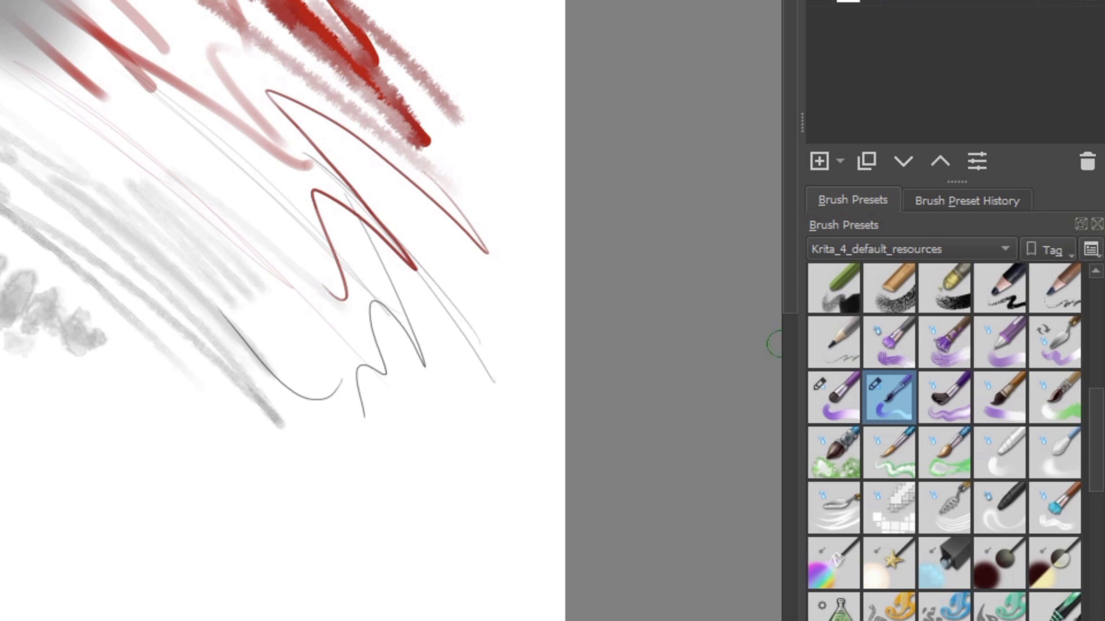
left_click(833, 452)
mouse_move(530, 130)
left_mouse_down()
mouse_move(550, 215)
mouse_move(491, 163)
mouse_move(420, 46)
left_mouse_up()
- Test the Wet_Textured_Soft preset near the blotchy red marks and assign it to the artist's custom brushes tag
key("/")
mouse_move(486, 3)
left_mouse_down()
mouse_move(477, 13)
mouse_move(525, 128)
left_mouse_up()
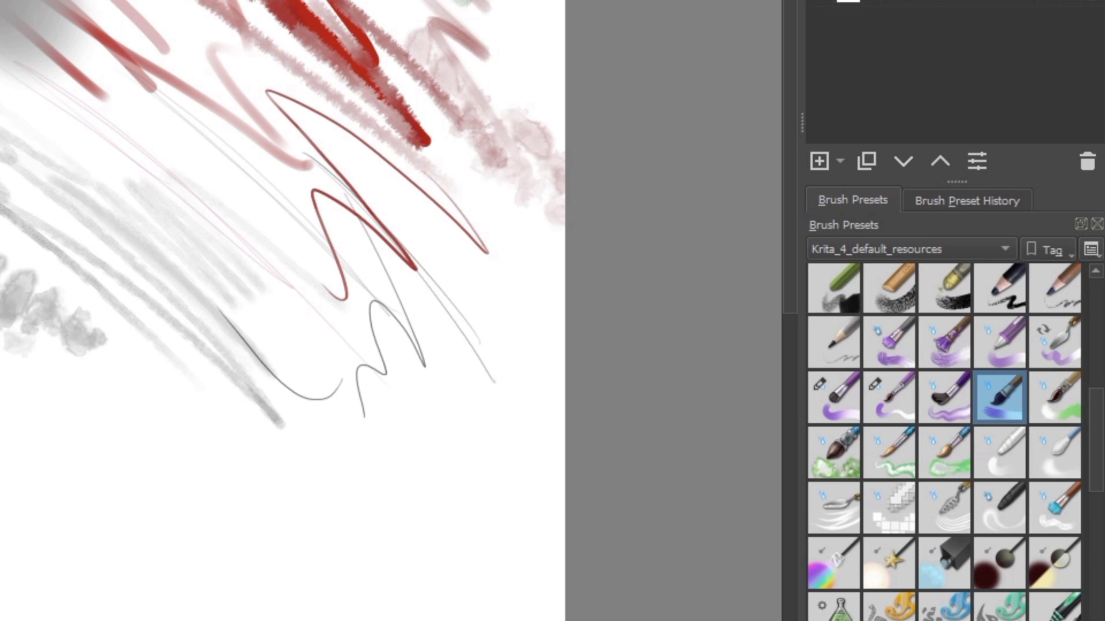
right_click(999, 396)
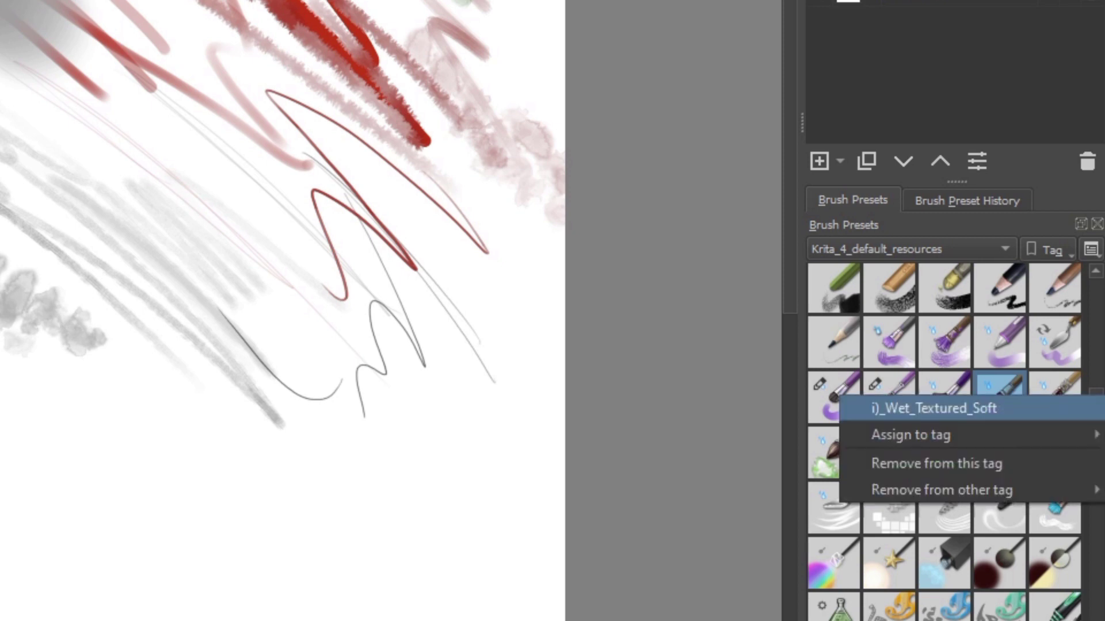
mouse_move(910, 435)
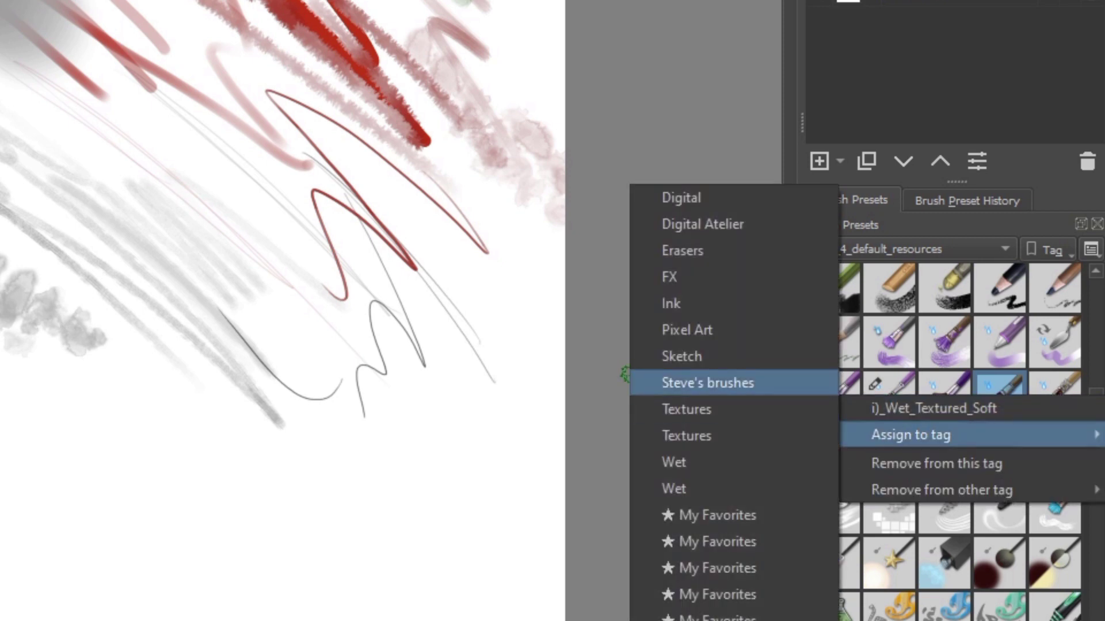
left_click(626, 375)
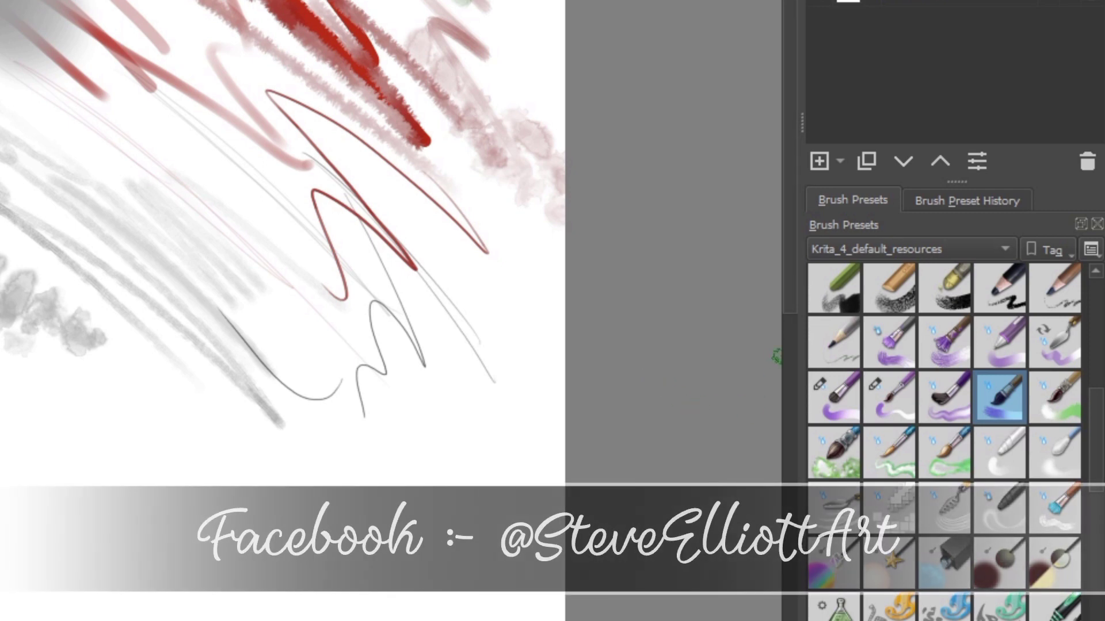
- Show only the presets in the artist's custom brushes tag and add test strokes over the grey shading
left_click(912, 249)
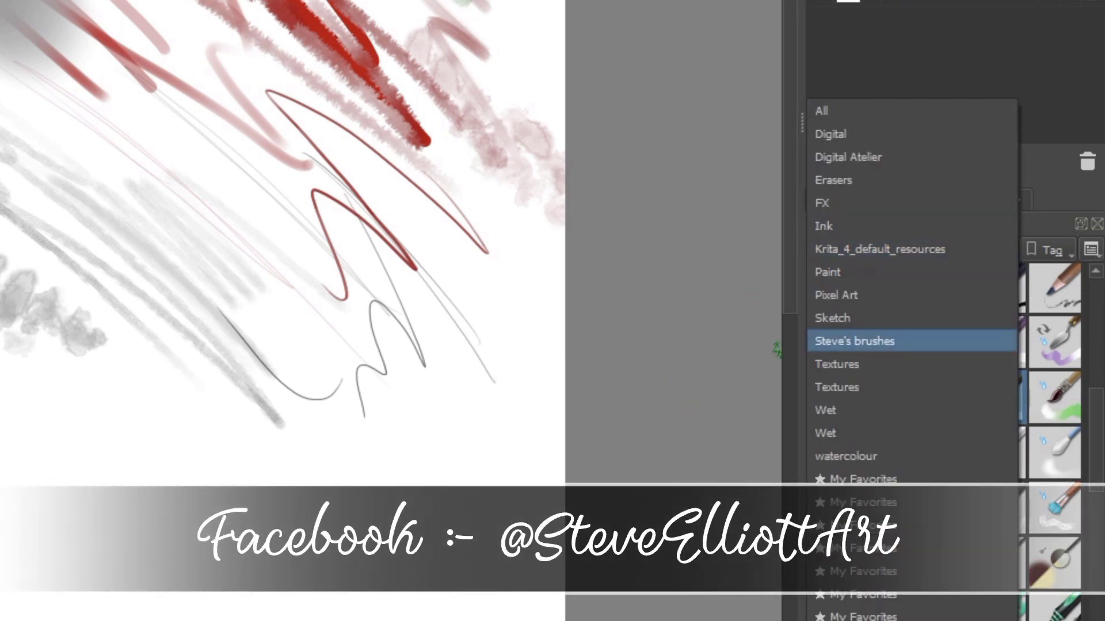
left_click(855, 341)
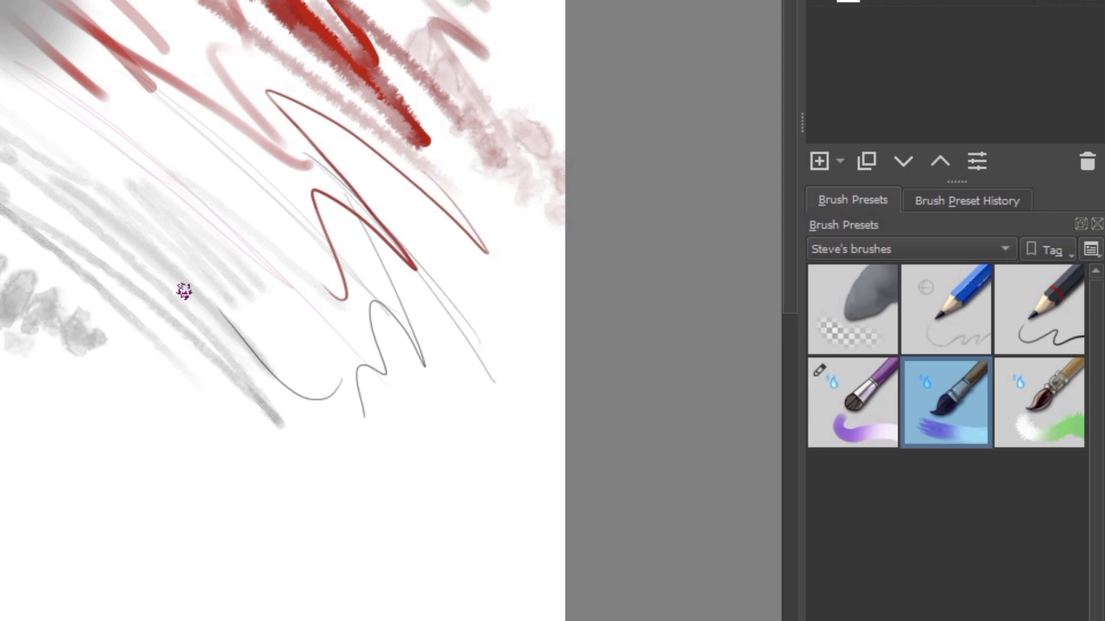
key("slash")
mouse_move(1, 223)
left_mouse_down()
mouse_move(131, 289)
mouse_move(87, 381)
left_mouse_up()
left_click_drag(89, 286, 106, 409)
left_click_drag(103, 314, 108, 389)
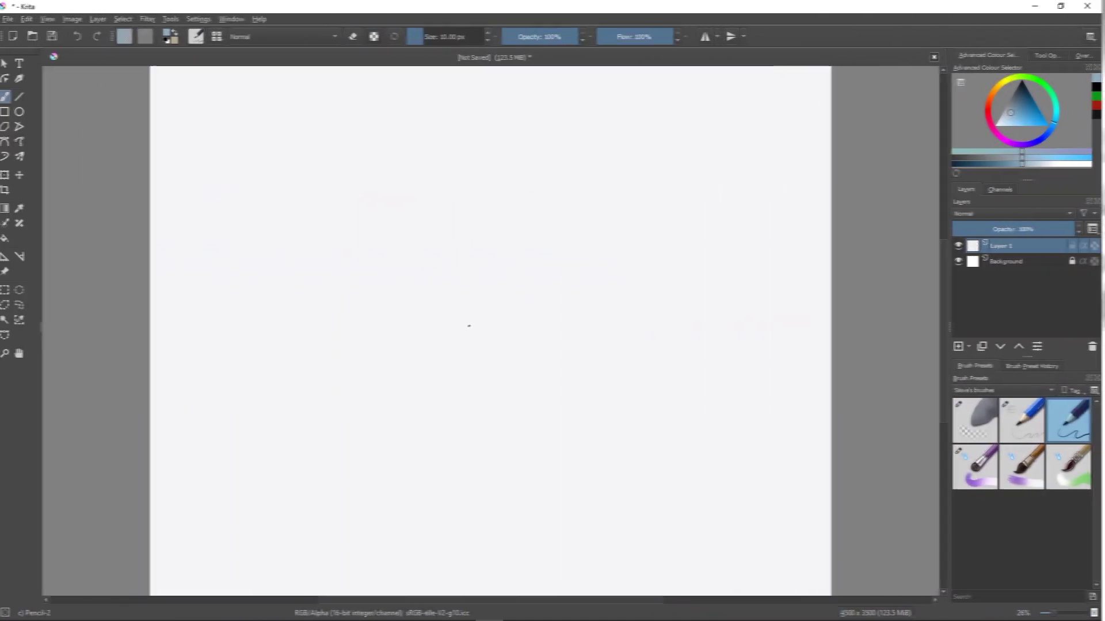
- Sketch a small cottage with a pitched roof and walls near the middle of Layer 1 using Pencil-2 at 10 px
mouse_move(405, 348)
left_mouse_down()
mouse_move(455, 348)
mouse_move(479, 374)
left_mouse_up()
mouse_move(474, 371)
left_mouse_down()
mouse_move(410, 369)
mouse_move(475, 371)
left_mouse_up()
left_click_drag(406, 348, 395, 367)
left_click_drag(466, 370, 466, 392)
left_click_drag(471, 373, 472, 393)
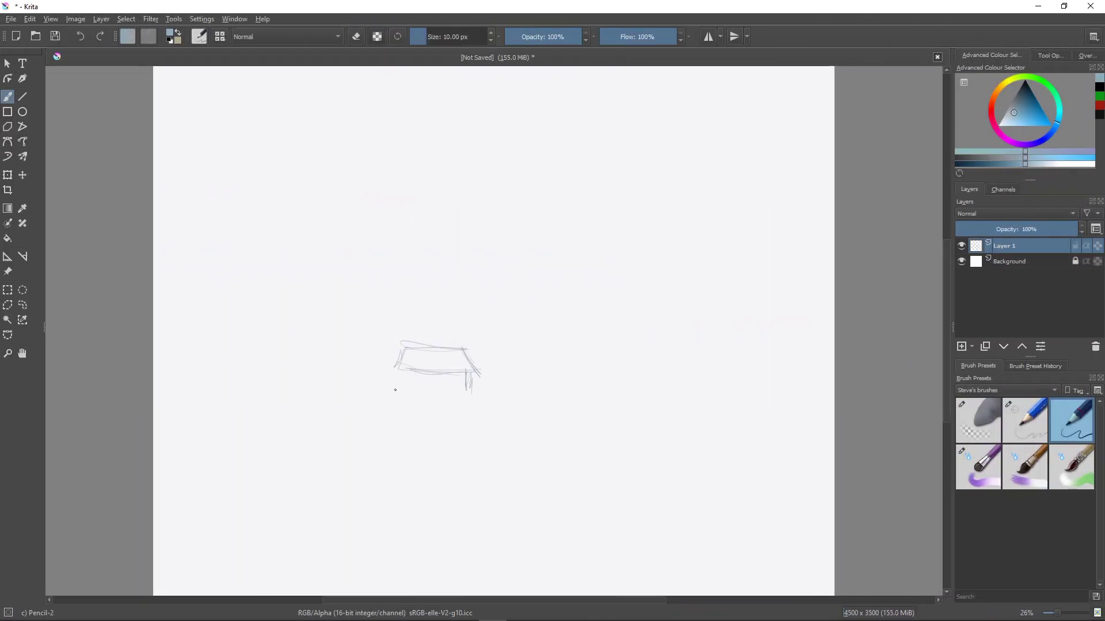
left_click_drag(401, 375, 402, 396)
- Sketch the cottage's base line, a winding path leading into the foreground and a few rocks beside it
mouse_move(390, 395)
left_mouse_down()
mouse_move(477, 393)
mouse_move(539, 413)
left_mouse_up()
left_click_drag(527, 405, 623, 415)
left_click_drag(486, 397, 666, 466)
left_click_drag(467, 454, 537, 477)
left_click_drag(541, 492, 580, 499)
- Sketch the bushes on both sides of the cottage and two crossing mountain slopes behind it
left_click_drag(399, 381, 217, 396)
left_click_drag(469, 384, 578, 398)
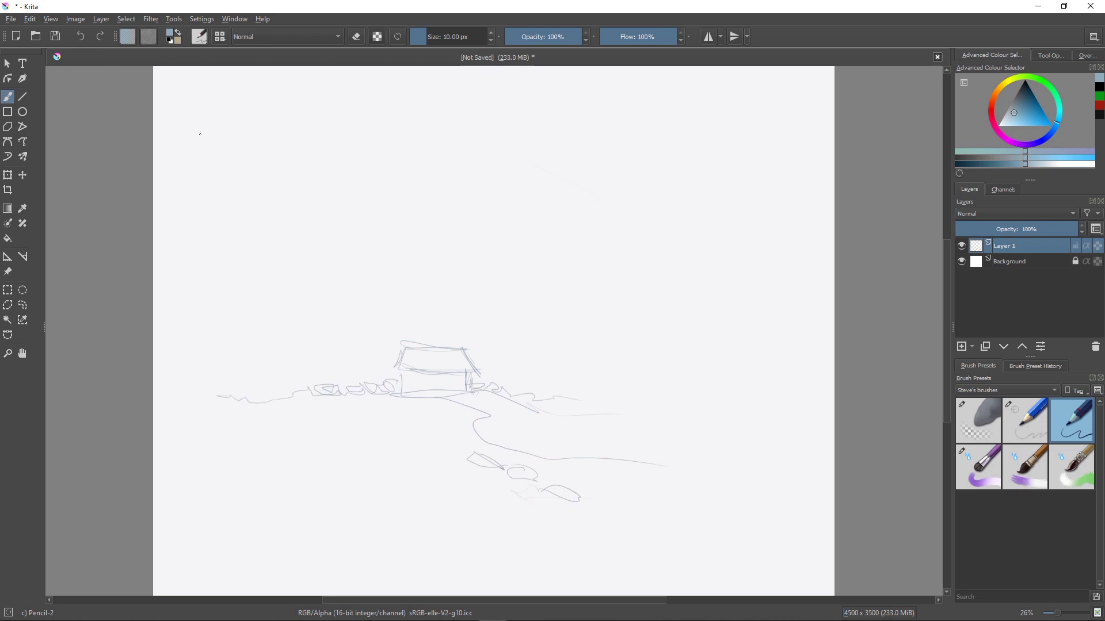
mouse_move(201, 134)
left_mouse_down()
mouse_move(533, 327)
mouse_move(805, 419)
left_mouse_up()
left_click_drag(803, 226, 538, 329)
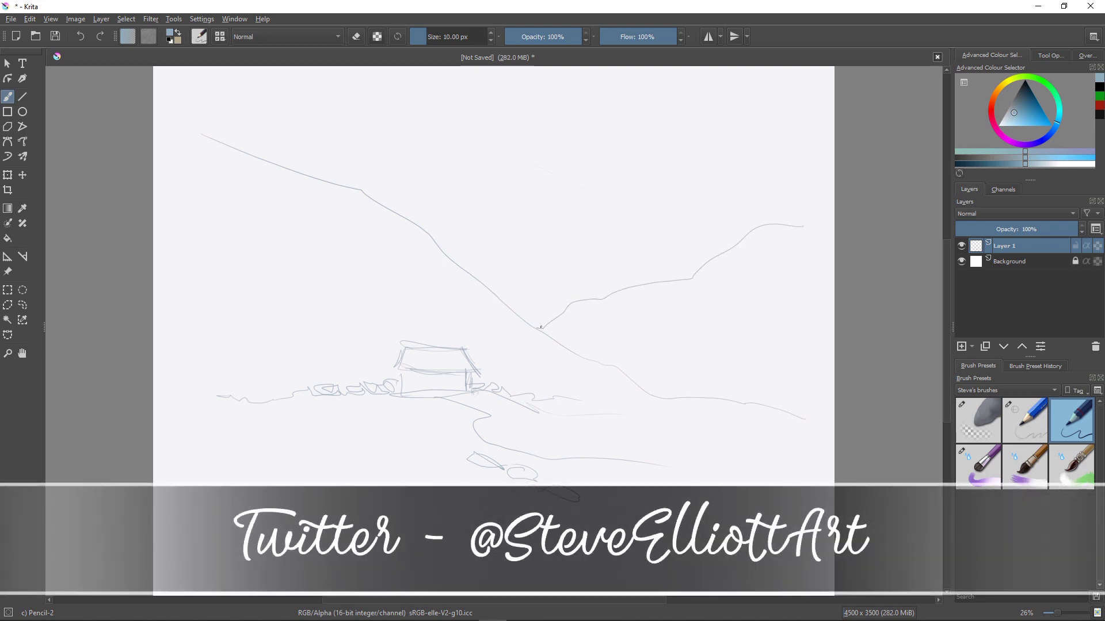
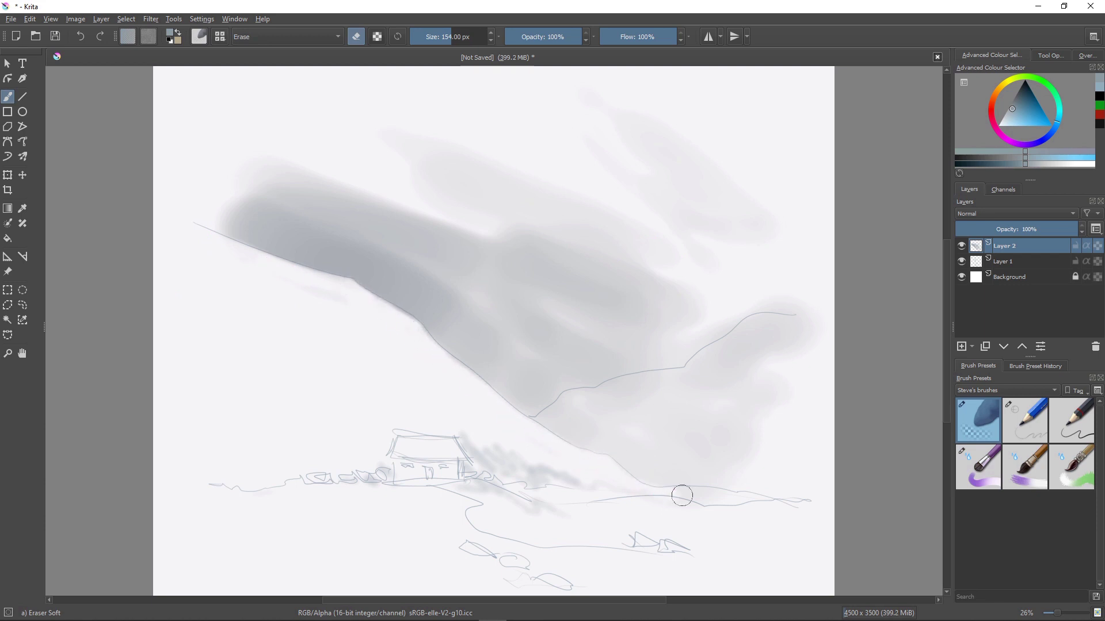
- Lighten the grey shading between the two mountain slopes on Layer 2 with Eraser Soft, resizing the brush to 390 px
mouse_move(641, 362)
left_mouse_down()
mouse_move(553, 389)
mouse_move(524, 420)
mouse_move(585, 373)
mouse_move(509, 388)
mouse_move(525, 382)
mouse_move(516, 402)
mouse_move(699, 312)
mouse_move(532, 359)
mouse_move(520, 384)
mouse_move(501, 369)
mouse_move(504, 321)
mouse_move(671, 296)
left_mouse_up()
key("bracketleft")
key("bracketleft")
key("bracketleft")
key("bracketleft")
key("bracketleft")
key("bracketleft")
key("bracketleft")
key("bracketleft")
key("bracketleft")
key("bracketleft")
key("bracketleft")
key("bracketleft")
key("bracketright")
key("bracketright")
key("bracketright")
key("bracketright")
key("bracketright")
key("bracketright")
key("bracketright")
key("bracketright")
key("bracketright")
key("bracketright")
key("bracketright")
key("bracketright")
key("bracketright")
key("bracketright")
key("bracketright")
key("bracketright")
key("bracketright")
key("bracketright")
key("bracketright")
key("bracketright")
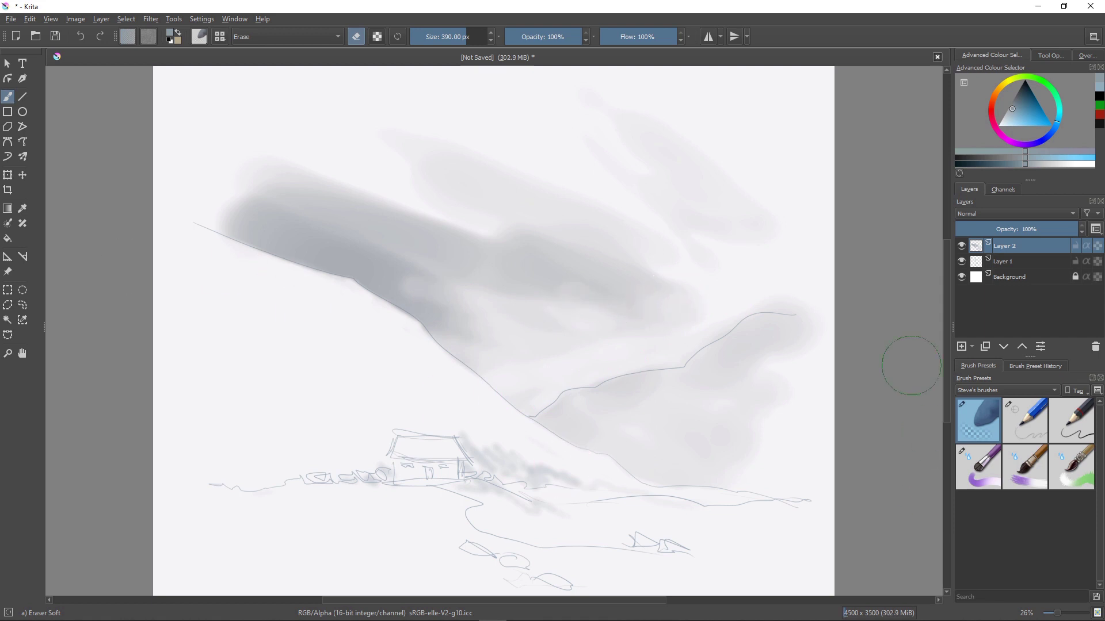
- Paint soft blue-grey shading across the near slope around the cottage with the Wet Paint preset at 506.25 px
left_click(978, 467)
mouse_move(374, 411)
left_mouse_down()
mouse_move(357, 424)
mouse_move(486, 446)
mouse_move(353, 476)
mouse_move(190, 438)
left_mouse_up()
left_click(471, 36)
mouse_move(279, 380)
left_mouse_down()
mouse_move(429, 456)
mouse_move(565, 502)
mouse_move(653, 517)
left_mouse_up()
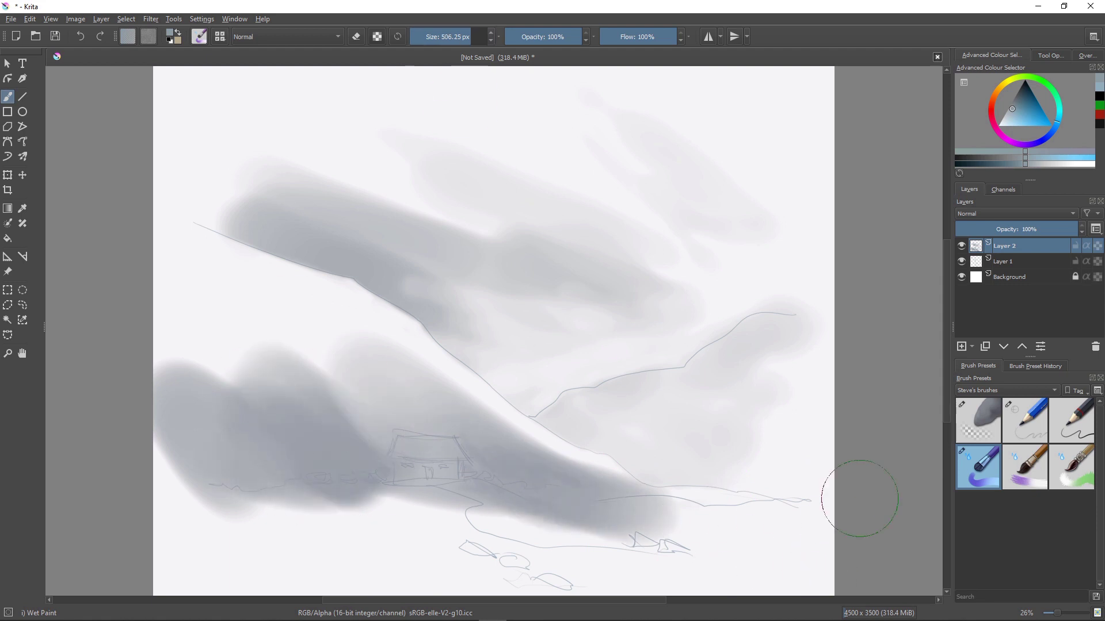
- Paint darker blue-grey bristle strokes down the near slope behind the cottage with an enlarged brown-handled wet brush preset
left_click(1024, 467)
left_click(473, 37)
mouse_move(405, 394)
left_mouse_down()
mouse_move(489, 459)
mouse_move(662, 509)
left_mouse_up()
mouse_move(245, 308)
left_mouse_down()
mouse_move(187, 410)
mouse_move(362, 512)
left_mouse_up()
- Erase the shading below the cottage's base line, then shrink Eraser Soft and clear the bushes at the slope's foot
left_click(978, 420)
mouse_move(279, 525)
left_mouse_down()
mouse_move(345, 509)
mouse_move(326, 510)
mouse_move(396, 512)
mouse_move(367, 529)
mouse_move(195, 511)
mouse_move(694, 519)
mouse_move(484, 530)
mouse_move(490, 500)
mouse_move(449, 505)
mouse_move(530, 511)
left_mouse_up()
key("bracketleft")
key("bracketleft")
key("bracketleft")
key("bracketleft")
key("bracketleft")
key("bracketleft")
key("bracketleft")
key("bracketleft")
key("bracketleft")
key("bracketleft")
key("bracketleft")
key("bracketleft")
key("bracketleft")
key("bracketleft")
key("bracketleft")
key("bracketleft")
key("bracketleft")
key("bracketleft")
key("bracketleft")
key("bracketleft")
mouse_move(656, 500)
left_mouse_down()
mouse_move(471, 489)
mouse_move(498, 500)
mouse_move(455, 465)
mouse_move(405, 471)
mouse_move(408, 445)
mouse_move(462, 455)
mouse_move(432, 443)
mouse_move(393, 441)
mouse_move(384, 463)
mouse_move(458, 460)
mouse_move(464, 476)
mouse_move(503, 482)
mouse_move(629, 486)
left_mouse_up()
- Reduce Eraser Soft to 55 px and clear the shading from the cottage and the bushes left of it
key("bracketleft")
key("bracketleft")
mouse_move(397, 478)
left_mouse_down()
mouse_move(343, 474)
mouse_move(233, 486)
left_mouse_up()
left_click_drag(411, 451, 372, 477)
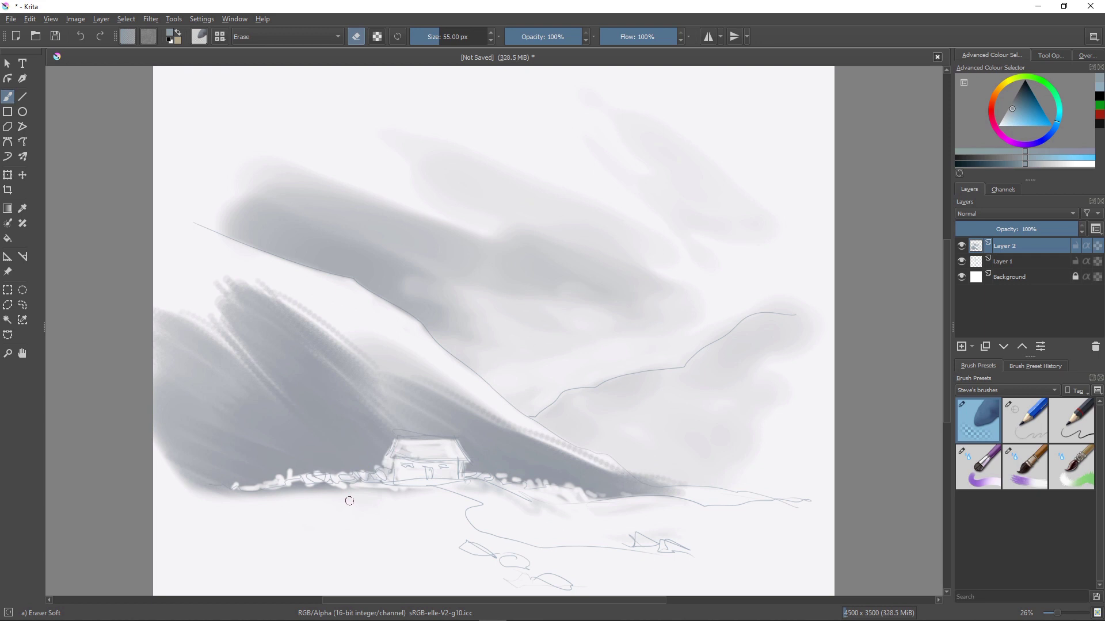
- Shade the foreground rocks, the start of the path and the ground before the cottage with Watercolor Fringe at 60 px
left_click(977, 466)
left_click(1024, 467)
left_click(1071, 466)
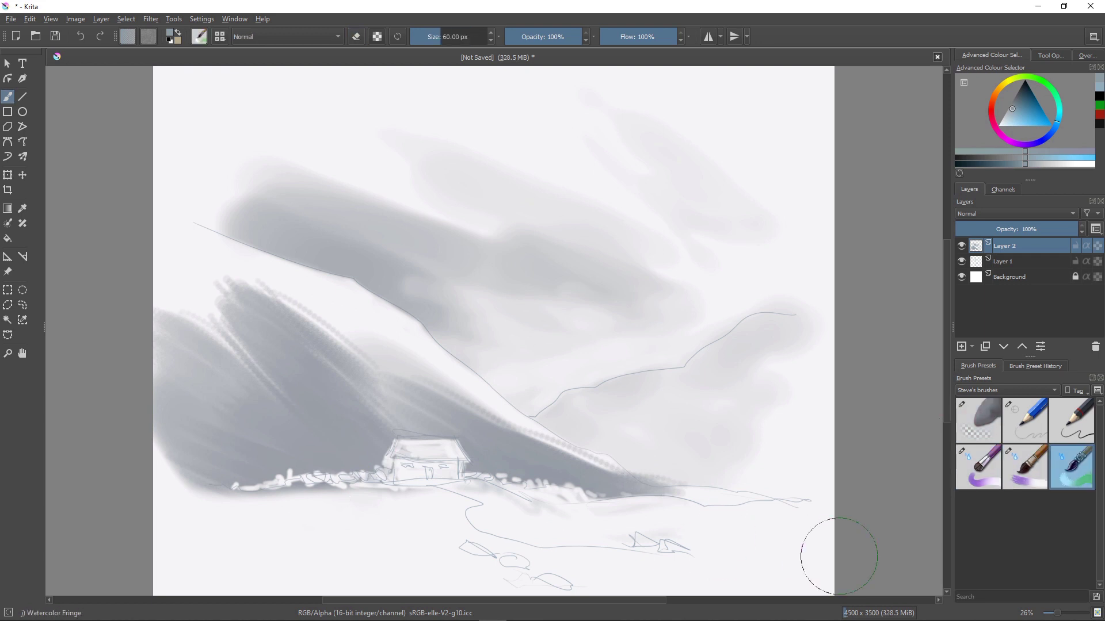
left_click_drag(462, 546, 492, 555)
left_click_drag(502, 557, 527, 566)
left_click_drag(549, 576, 566, 581)
left_click_drag(448, 488, 488, 504)
mouse_move(472, 484)
left_mouse_down()
mouse_move(596, 505)
mouse_move(529, 492)
mouse_move(576, 492)
mouse_move(368, 482)
mouse_move(394, 488)
left_mouse_up()
- Paint pale grey grassy texture across the foreground and around the rocks with Watercolor Fringe enlarged to 246 px
left_click_drag(293, 494, 321, 493, "shift")
left_click_drag(299, 495, 413, 496)
left_click_drag(315, 496, 233, 502)
left_click_drag(518, 502, 688, 509)
left_click_drag(444, 553, 478, 550)
mouse_move(613, 544)
left_mouse_down()
mouse_move(666, 551)
mouse_move(607, 533)
mouse_move(675, 528)
mouse_move(689, 564)
left_mouse_up()
- Reset the colours to the default black, move Layer 1 above Layer 2 and add a new layer between them
key("d")
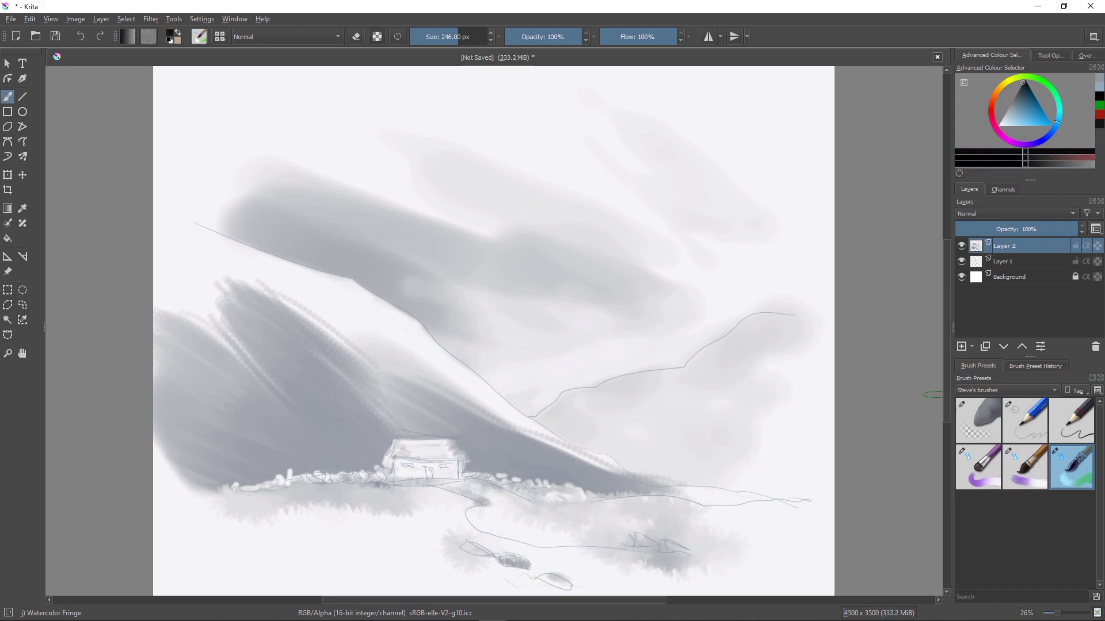
key("Page_Down")
key("Page_Down")
key("Page_Up")
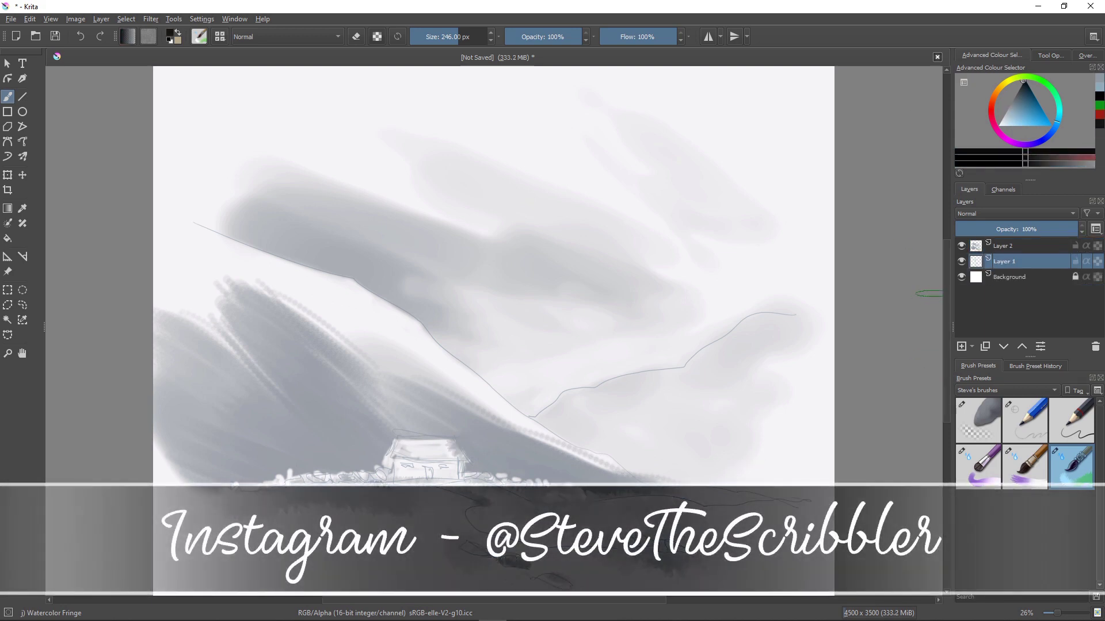
key("ctrl+Page_Up")
left_click(1013, 261)
left_click(961, 347)
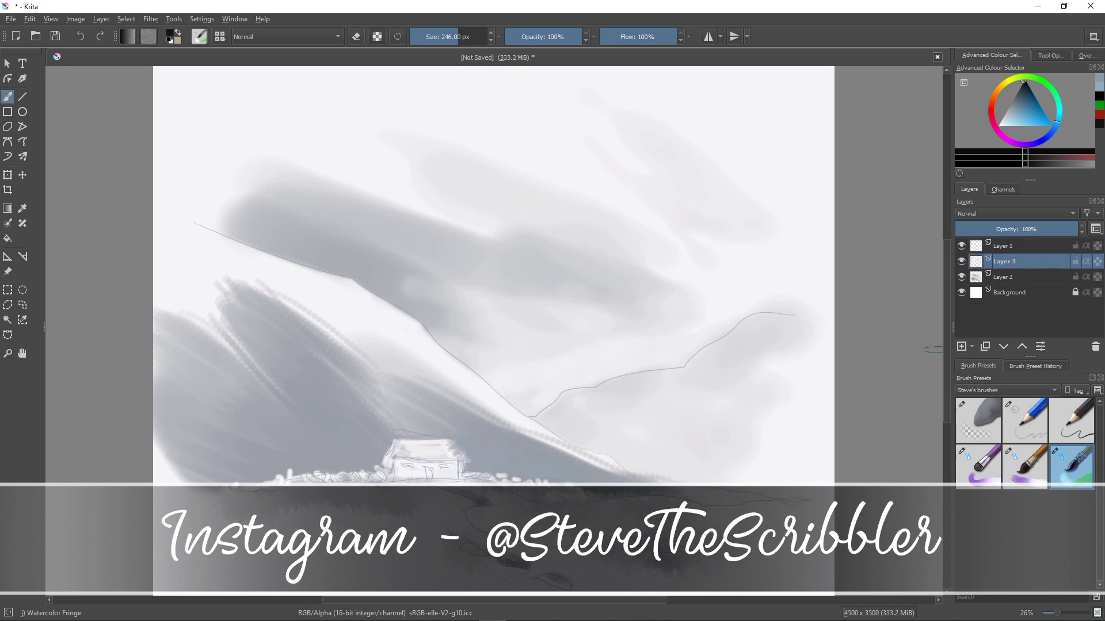
- Paint dark foliage behind the cottage on Layer 3 with Watercolor Fringe and clean its lower edge with Eraser Soft at 55 px
mouse_move(386, 407)
left_mouse_down()
mouse_move(489, 447)
mouse_move(444, 450)
mouse_move(595, 487)
left_mouse_up()
mouse_move(398, 435)
left_mouse_down()
mouse_move(259, 334)
mouse_move(257, 416)
mouse_move(247, 307)
mouse_move(579, 462)
left_mouse_up()
mouse_move(483, 484)
left_mouse_down()
mouse_move(444, 466)
mouse_move(402, 473)
mouse_move(406, 440)
mouse_move(451, 448)
mouse_move(443, 460)
mouse_move(457, 478)
mouse_move(435, 491)
mouse_move(420, 446)
mouse_move(397, 454)
mouse_move(403, 475)
mouse_move(379, 473)
mouse_move(605, 496)
left_mouse_up()
left_click(977, 420)
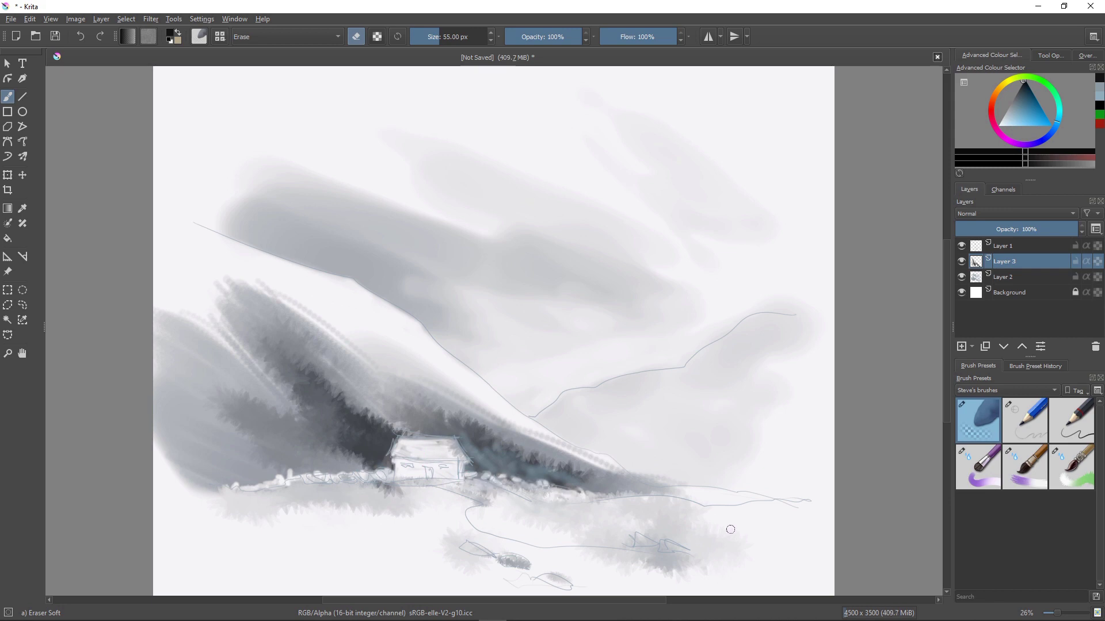
left_click_drag(464, 478, 494, 490)
- Draw the cottage's door and windows in black with Pencil-2 at 10 px
key("slash")
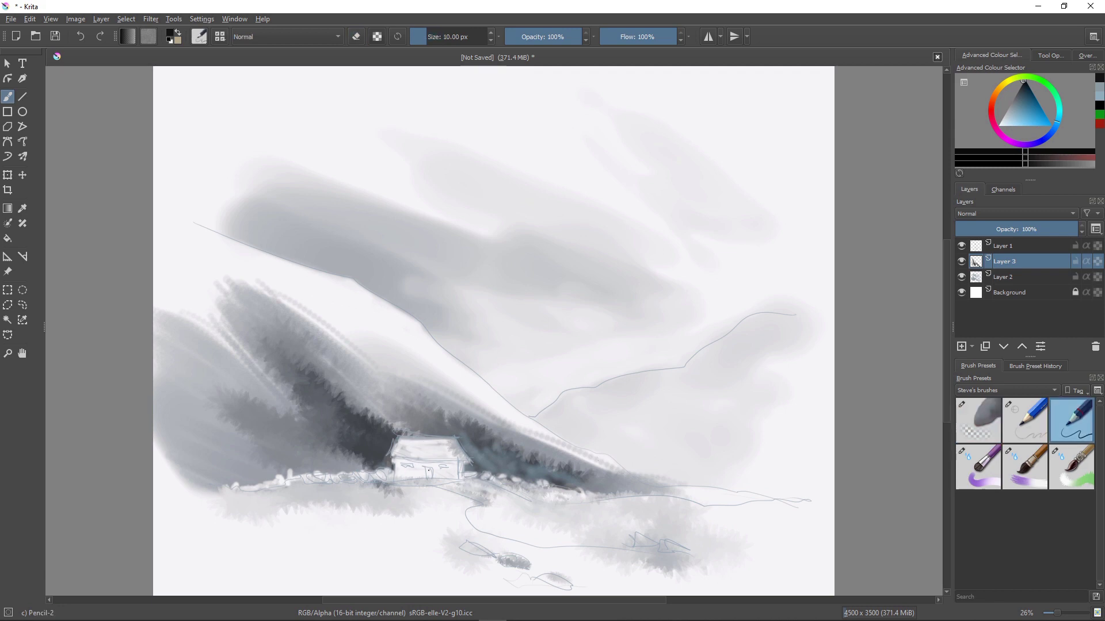
left_click_drag(440, 467, 445, 464)
key("ctrl+z")
scroll(459, 425, "up", 5)
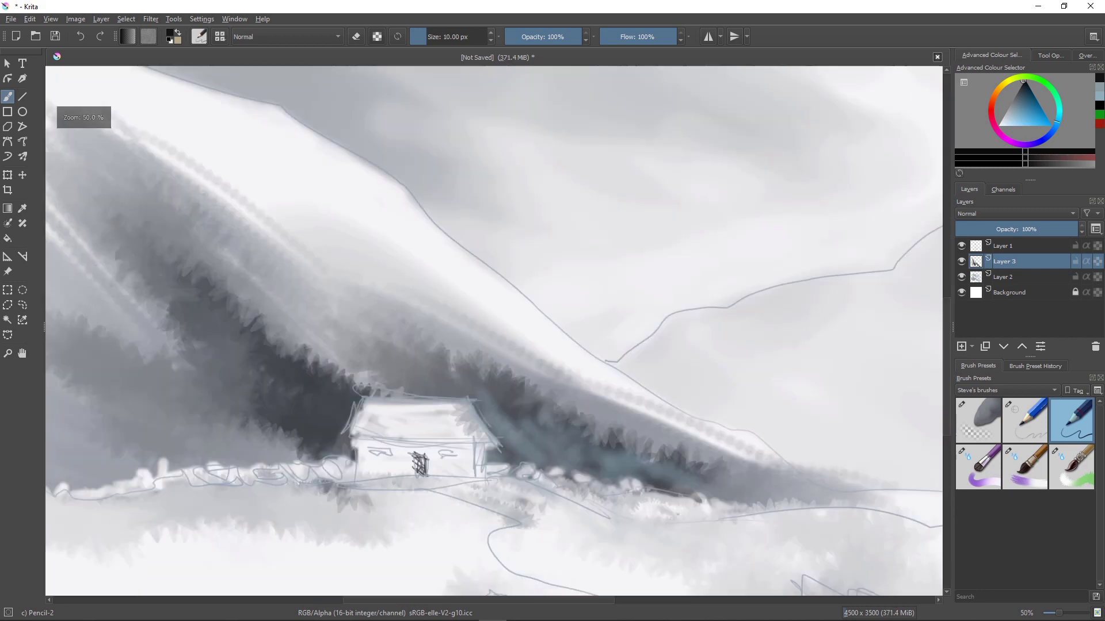
right_click(464, 420)
left_click(565, 303)
mouse_move(467, 411)
left_mouse_down()
mouse_move(467, 435)
mouse_move(444, 415)
mouse_move(463, 413)
left_mouse_up()
mouse_move(353, 414)
left_mouse_down()
mouse_move(337, 432)
mouse_move(354, 433)
left_mouse_up()
- Darken the lines of the cottage and the adjoining stone wall, and scribble a leafy tree crown behind the roof
left_click_drag(535, 411, 424, 414)
left_click_drag(483, 409, 265, 400)
mouse_move(344, 413)
left_mouse_down()
mouse_move(265, 400)
mouse_move(319, 406)
mouse_move(255, 432)
mouse_move(263, 453)
mouse_move(252, 466)
mouse_move(240, 448)
mouse_move(216, 460)
mouse_move(191, 446)
mouse_move(133, 455)
left_mouse_up()
scroll(354, 456, "down", 4)
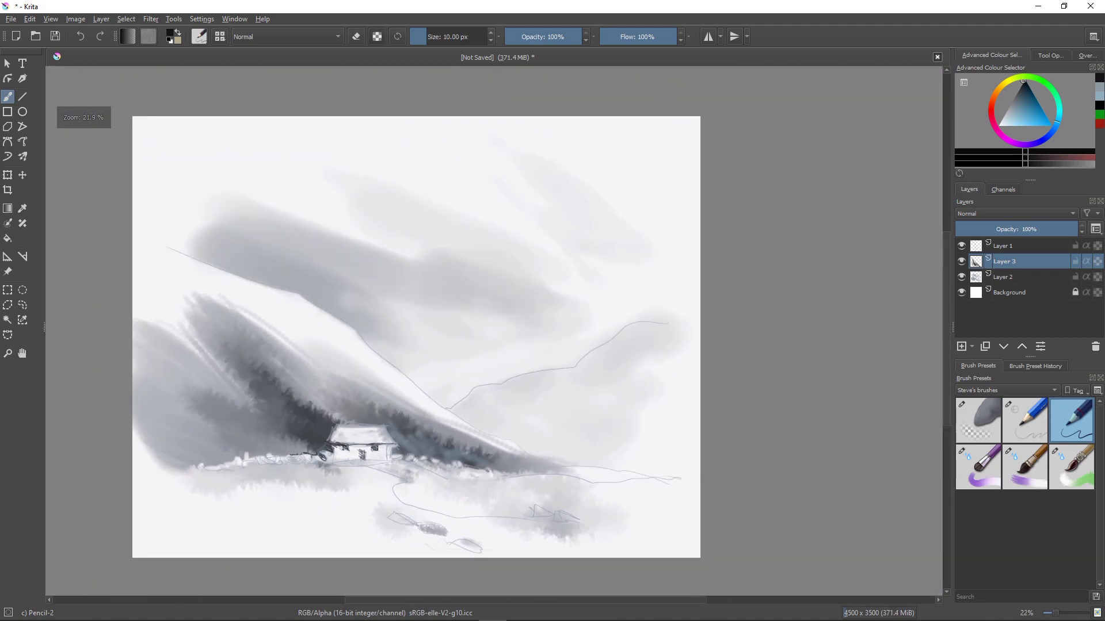
left_click_drag(400, 416, 371, 425)
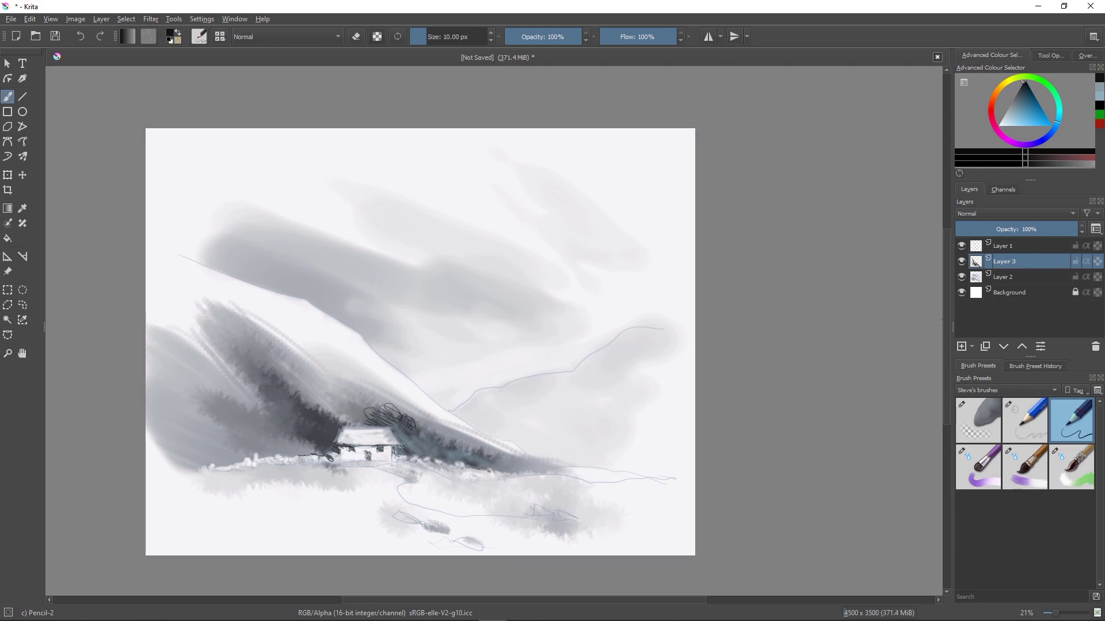
- Paint light grey grass texture across the foreground left of the path with Watercolor Fringe at 565.75 px
left_click(1070, 466)
left_click(1008, 110)
left_click(473, 36)
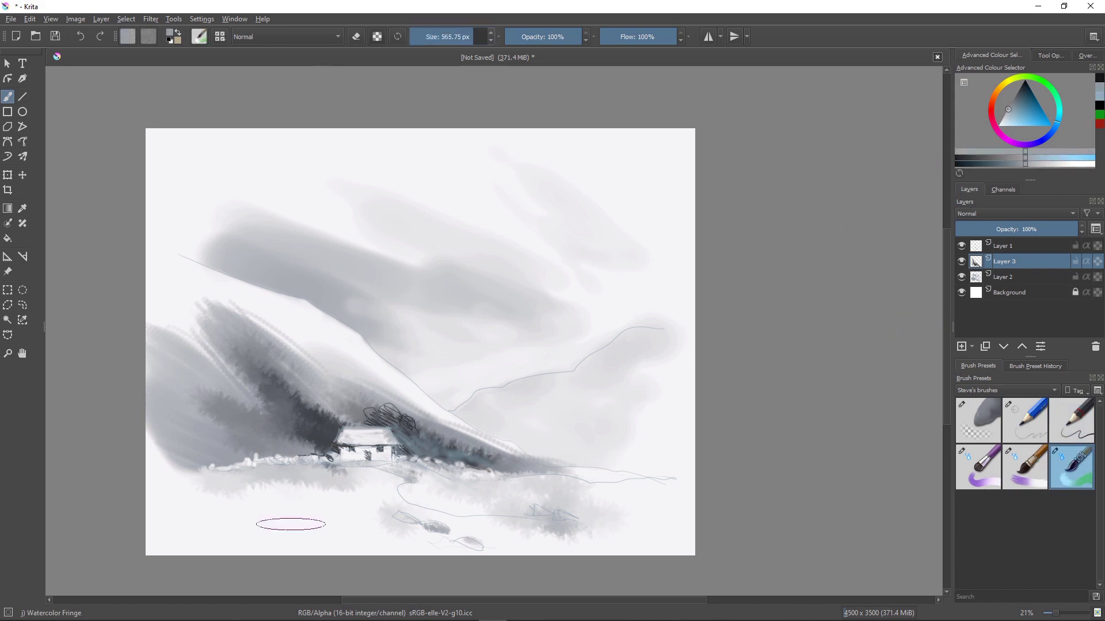
mouse_move(271, 500)
left_mouse_down()
mouse_move(363, 536)
mouse_move(202, 482)
mouse_move(273, 514)
left_mouse_up()
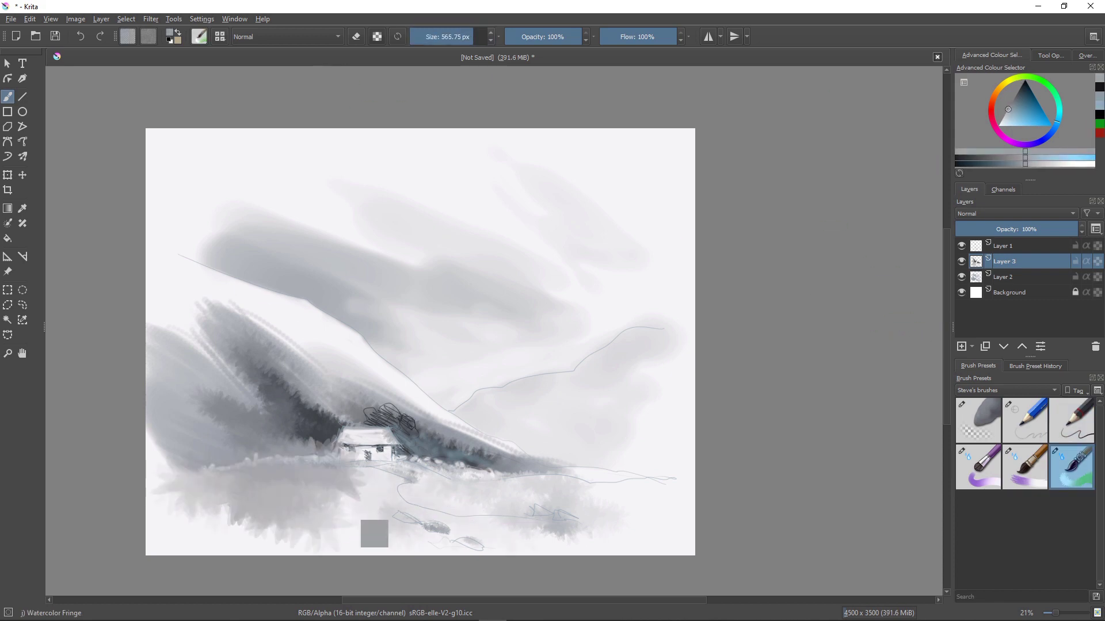
key("ctrl+z")
key("ctrl+z")
left_click_drag(351, 494, 248, 493)
- Add a new layer above Layer 3 and paint grey foliage texture over the far mountain slope
left_click_drag(574, 409, 532, 417)
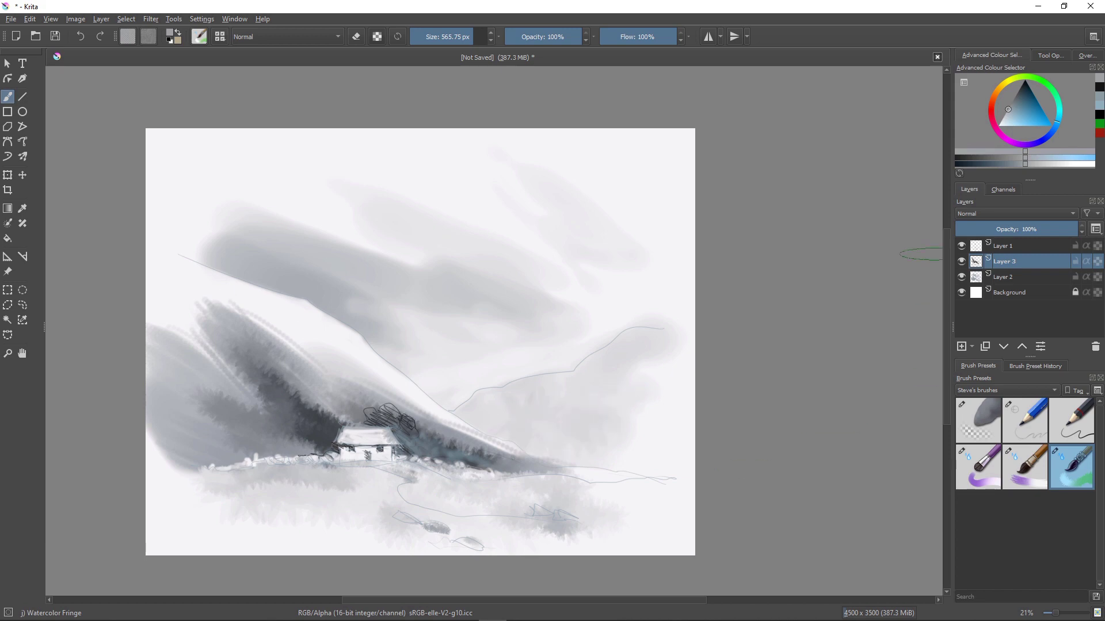
left_click(961, 346)
mouse_move(591, 447)
left_mouse_down()
mouse_move(540, 457)
mouse_move(636, 399)
mouse_move(517, 456)
mouse_move(481, 452)
mouse_move(541, 461)
left_mouse_up()
- Erase the foliage texture along the foot of the far slope with Eraser Soft enlarged to 110 px
left_click(978, 420)
mouse_move(546, 468)
left_mouse_down()
mouse_move(598, 478)
mouse_move(520, 473)
left_mouse_up()
key("ctrl+z")
left_click_drag(588, 473, 578, 474, "shift")
mouse_move(598, 477)
left_mouse_down()
mouse_move(645, 476)
mouse_move(521, 455)
mouse_move(617, 477)
mouse_move(547, 481)
left_mouse_up()
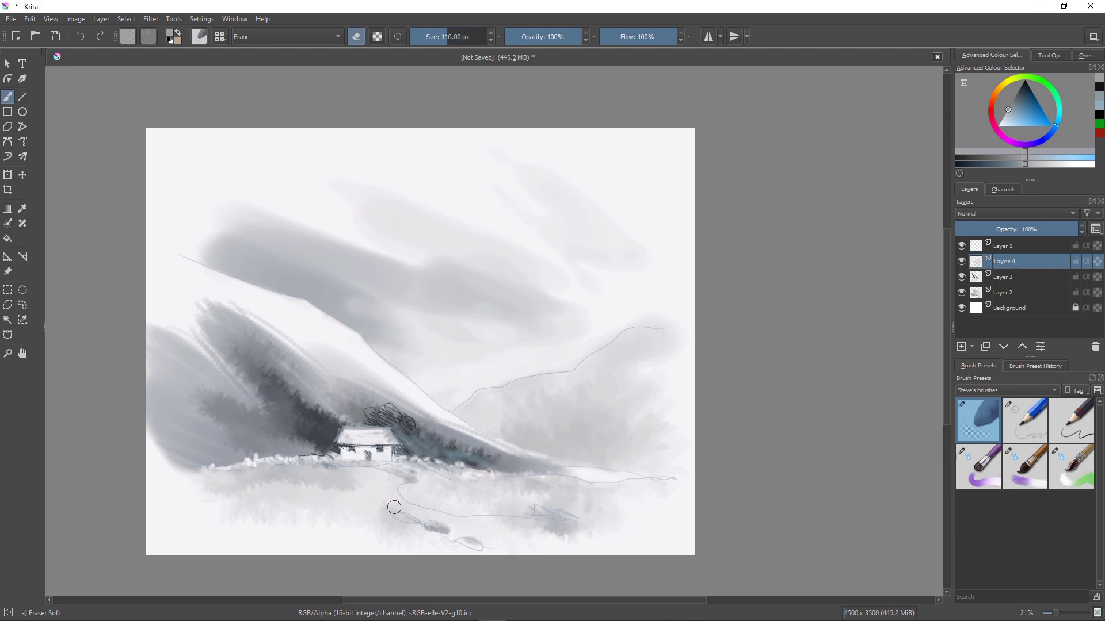
- Erase the shading inside the winding path and the adjacent field on Layer 3 and Layer 2 with Eraser Soft
key("Page_Down")
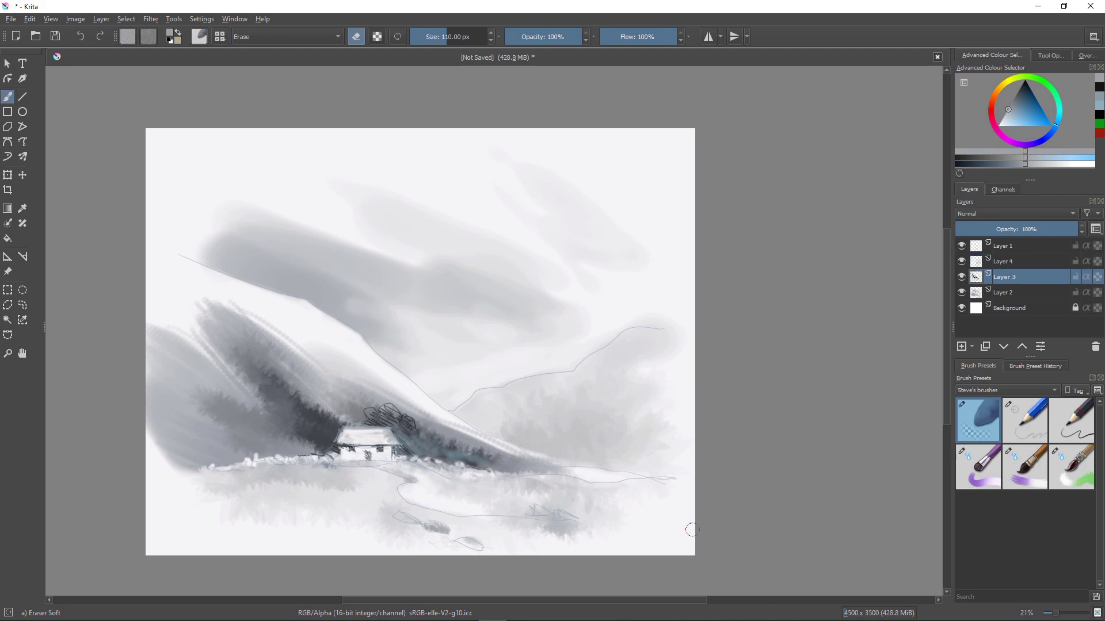
key("Page_Down")
left_click_drag(432, 491, 572, 483)
left_click_drag(506, 490, 546, 477)
left_click_drag(419, 475, 412, 488)
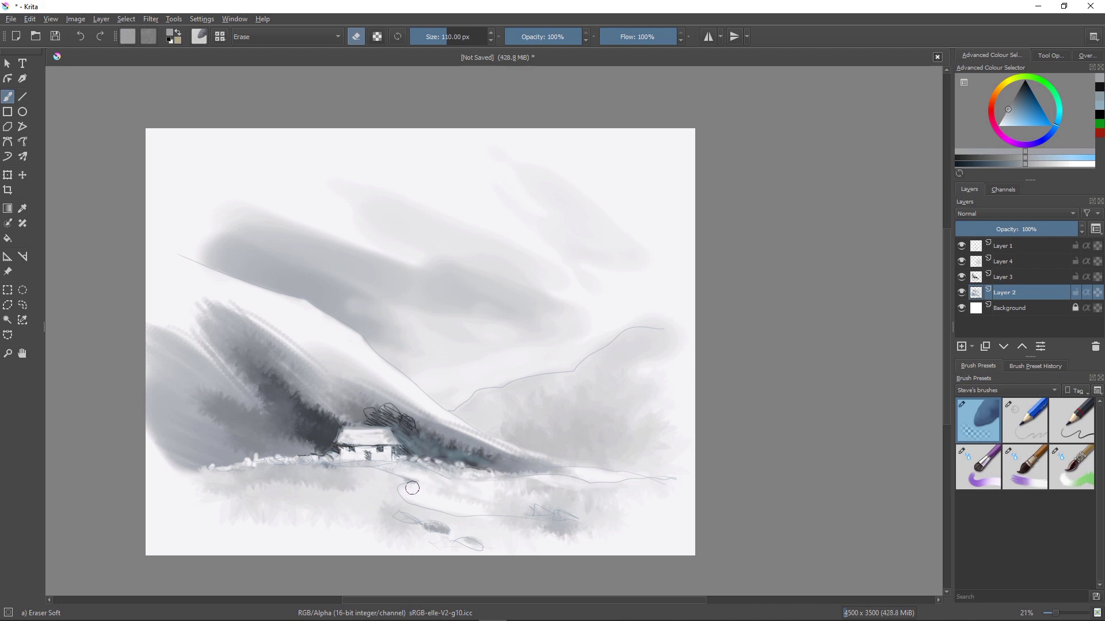
- Dab light highlights into the tree and bushes behind and beside the cottage with Eraser Soft at 110 px
scroll(420, 342, "up", 1)
left_click_drag(420, 342, 447, 334)
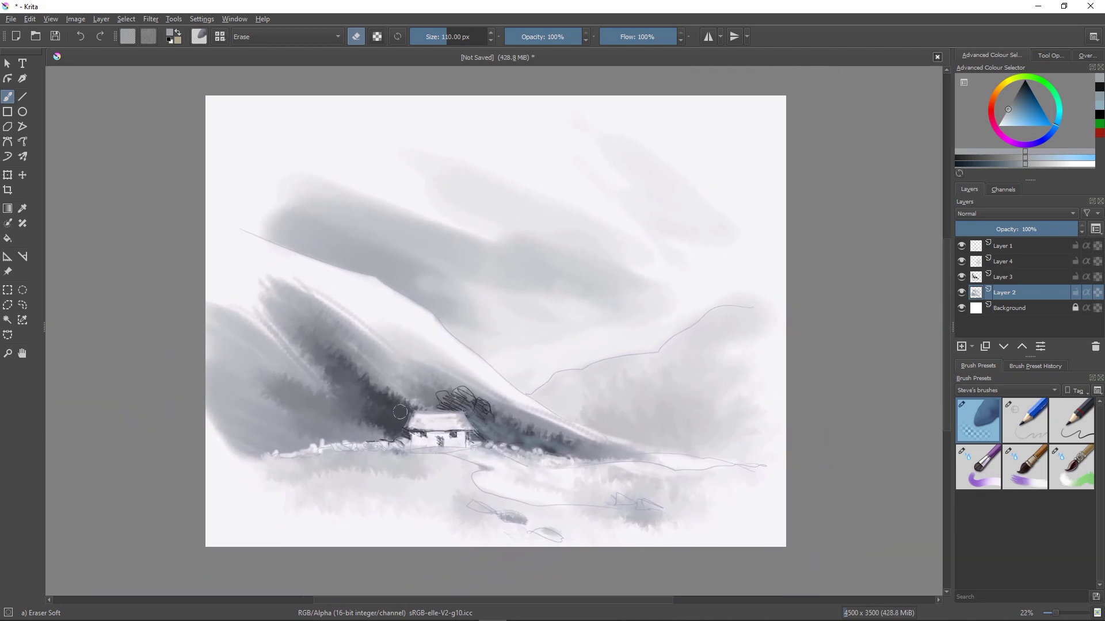
mouse_move(458, 406)
left_mouse_down()
mouse_move(466, 396)
mouse_move(446, 400)
mouse_move(532, 433)
mouse_move(437, 406)
mouse_move(489, 430)
mouse_move(562, 441)
left_mouse_up()
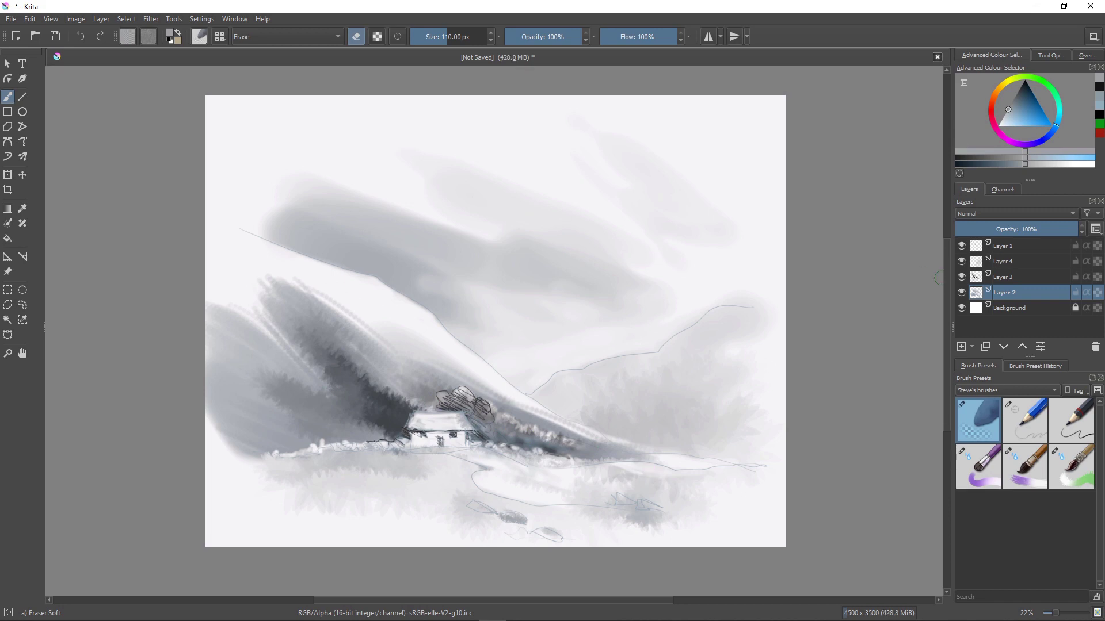
- Outline the tree and bushes beside the cottage in default black on Layer 4 with Pencil-2 at 10 px
key("slash")
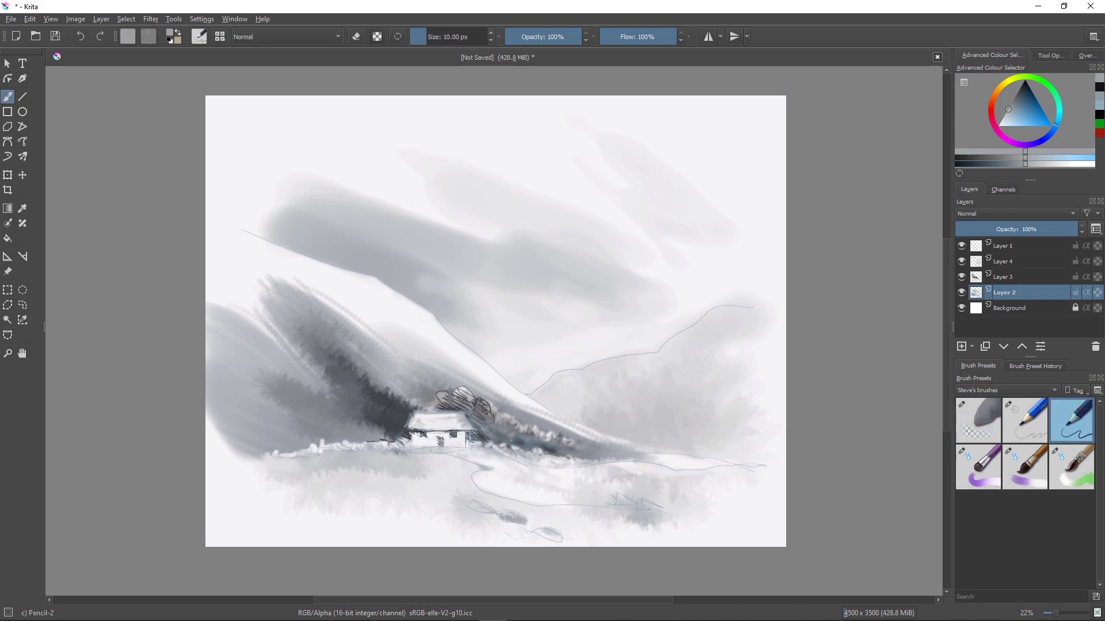
left_click(1016, 246)
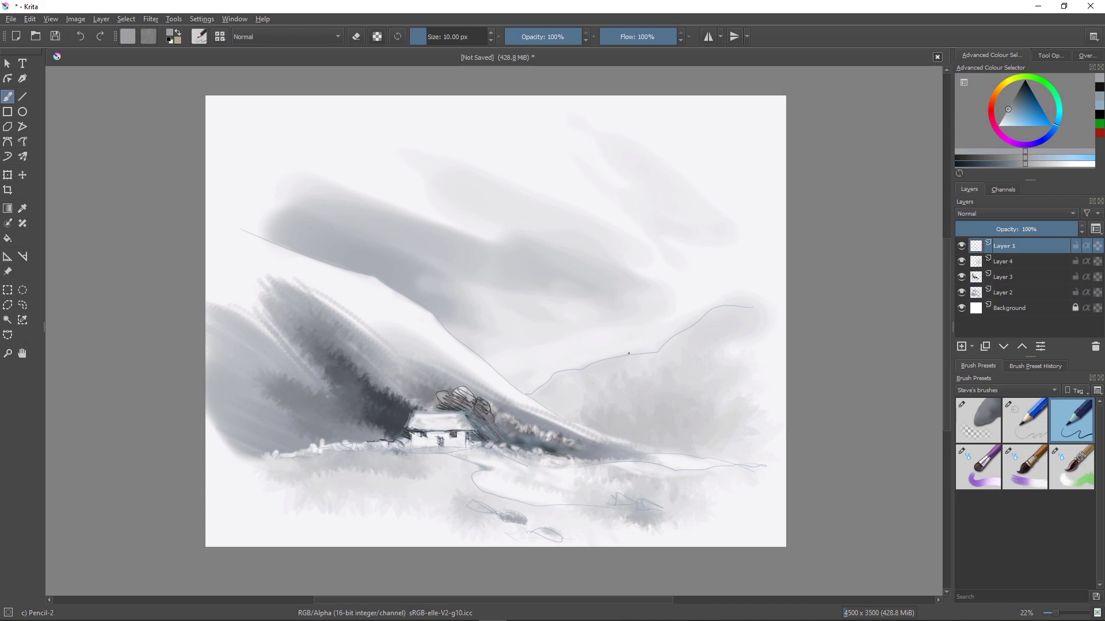
key("Page_Down")
key("d")
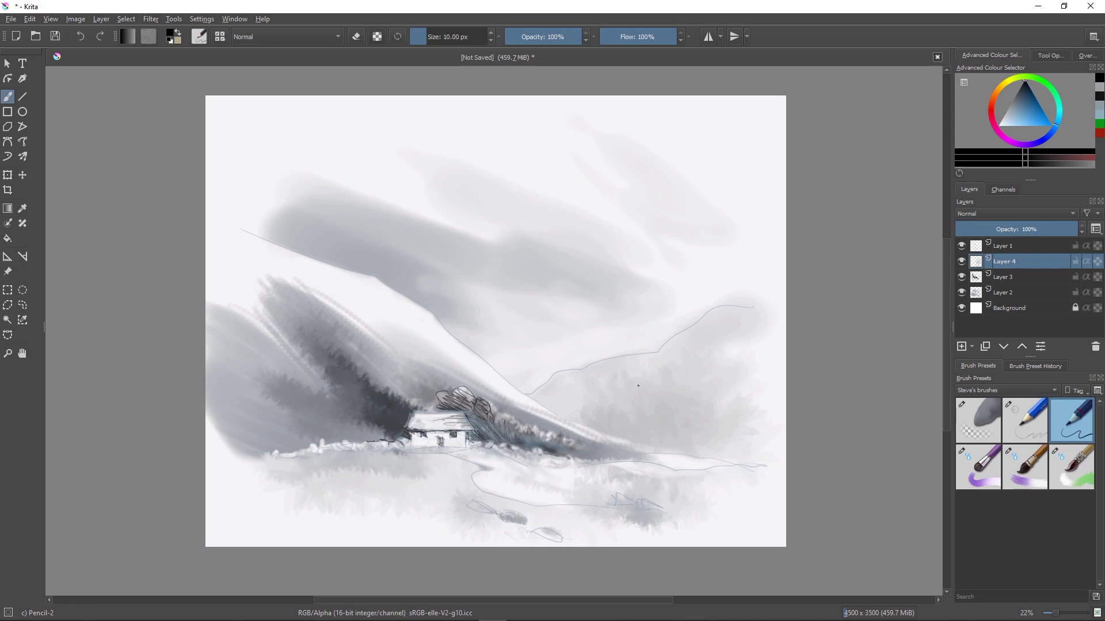
- Add Layer 5 at the top of the stack and outline the bushes' base, the path's edge stones and the foreground rocks
key("Insert")
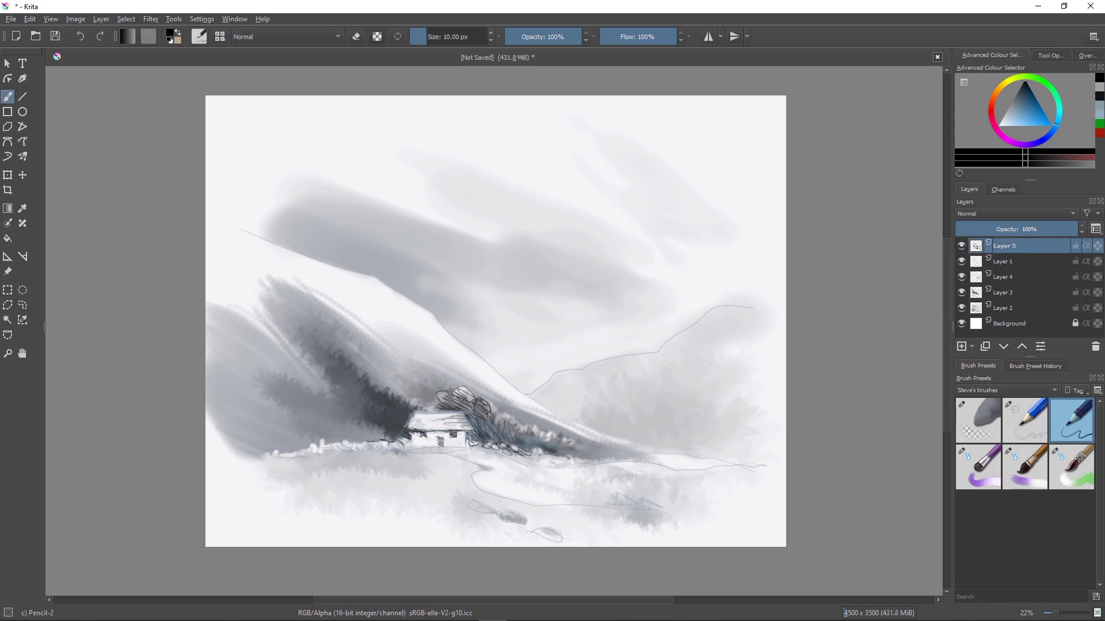
left_click_drag(579, 460, 625, 456)
mouse_move(464, 458)
left_mouse_down()
mouse_move(476, 475)
mouse_move(464, 502)
left_mouse_up()
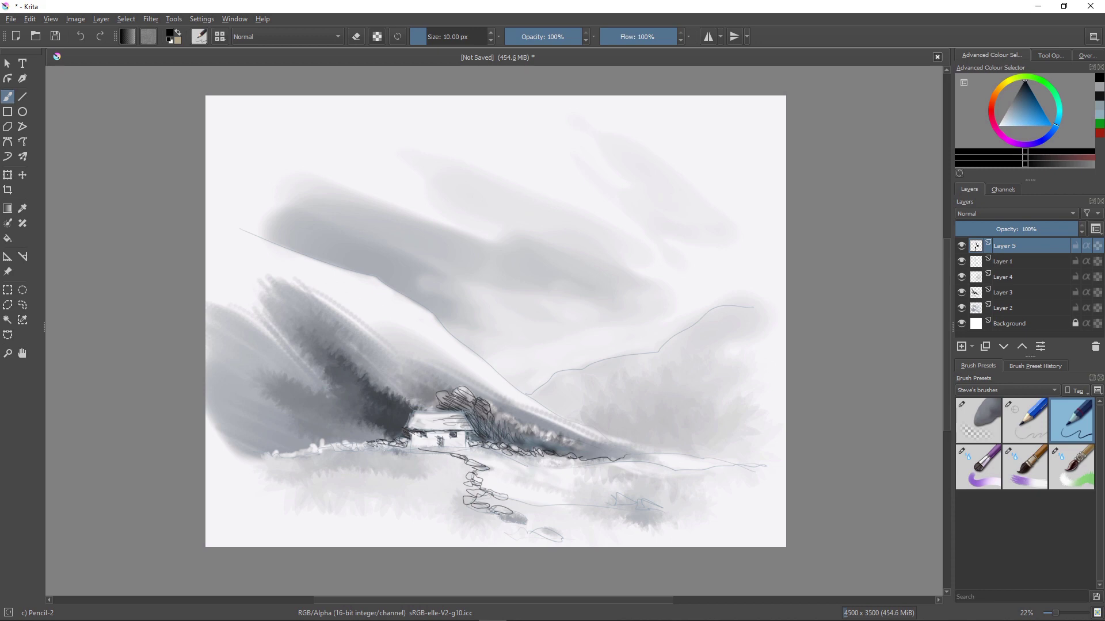
left_click_drag(532, 528, 518, 527)
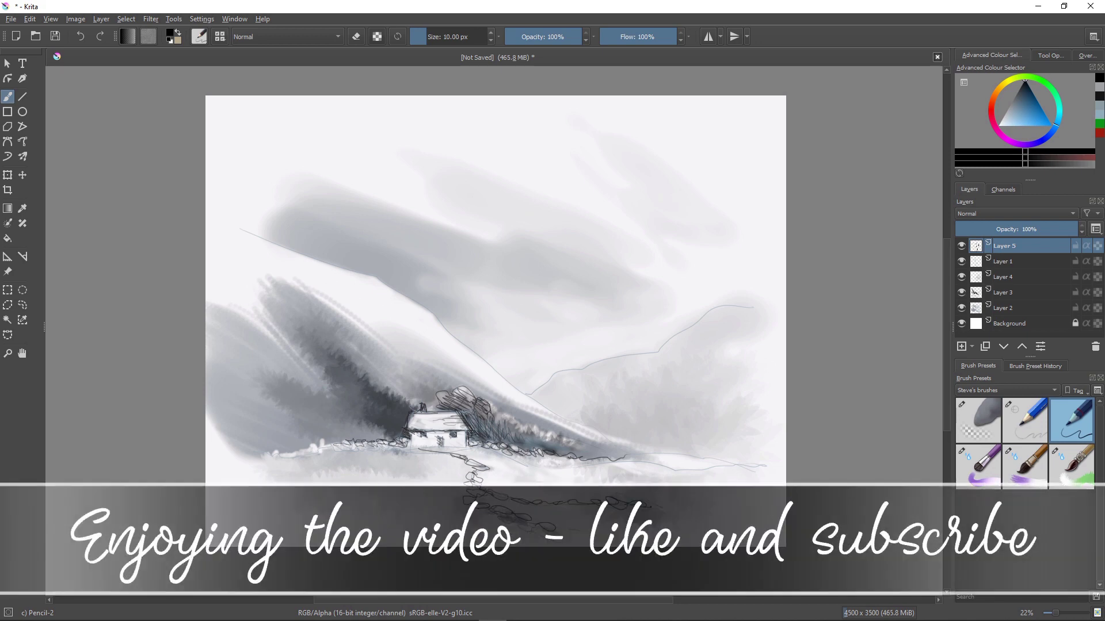
left_click_drag(344, 507, 366, 513)
- Trace the near mountain's slope line in black and undo the last three strokes on the far slope
mouse_move(625, 441)
left_mouse_down()
mouse_move(523, 393)
mouse_move(422, 306)
left_mouse_up()
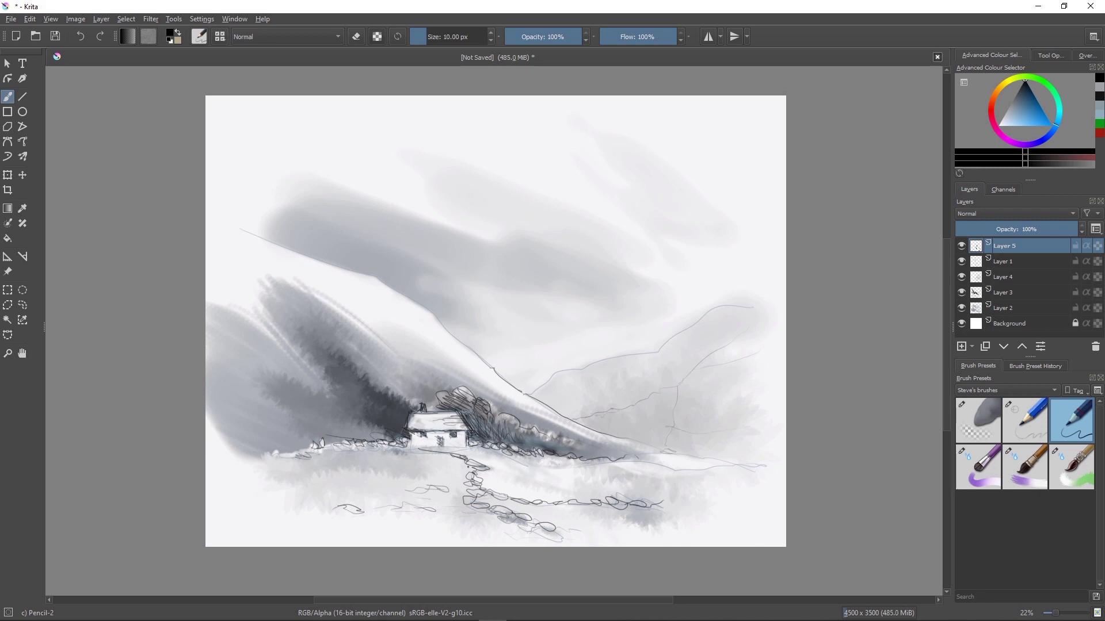
key("ctrl+z")
key("ctrl+z")
key("ctrl+z")
- Add pencil shading to the cottage's left wall and draw a ground line along the foot of the far slope
left_click_drag(407, 434, 426, 451)
left_click_drag(633, 441, 696, 454)
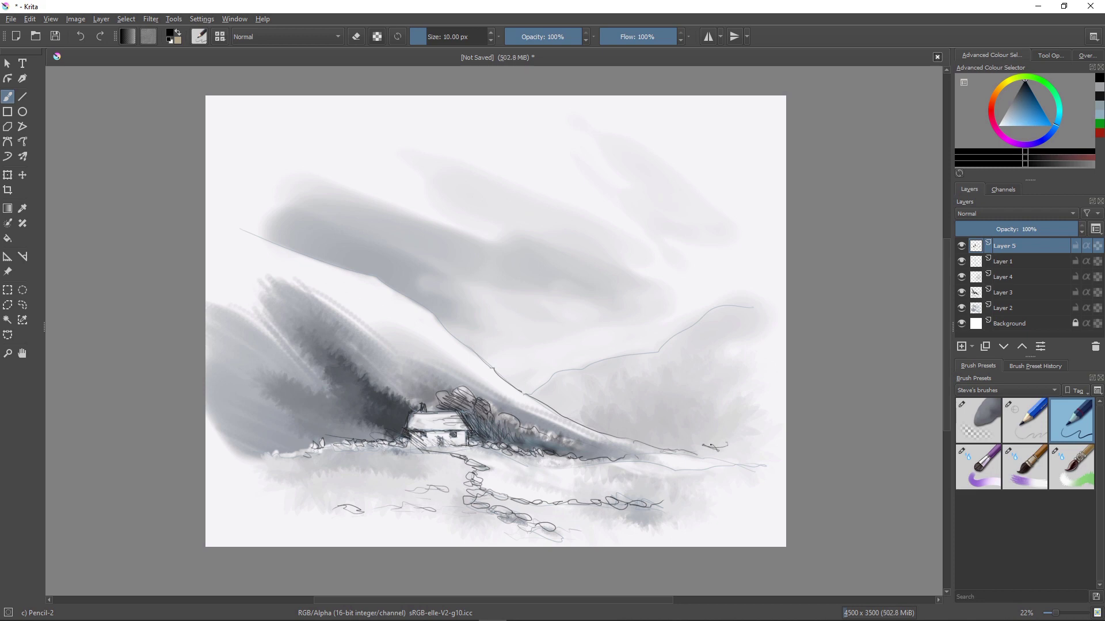